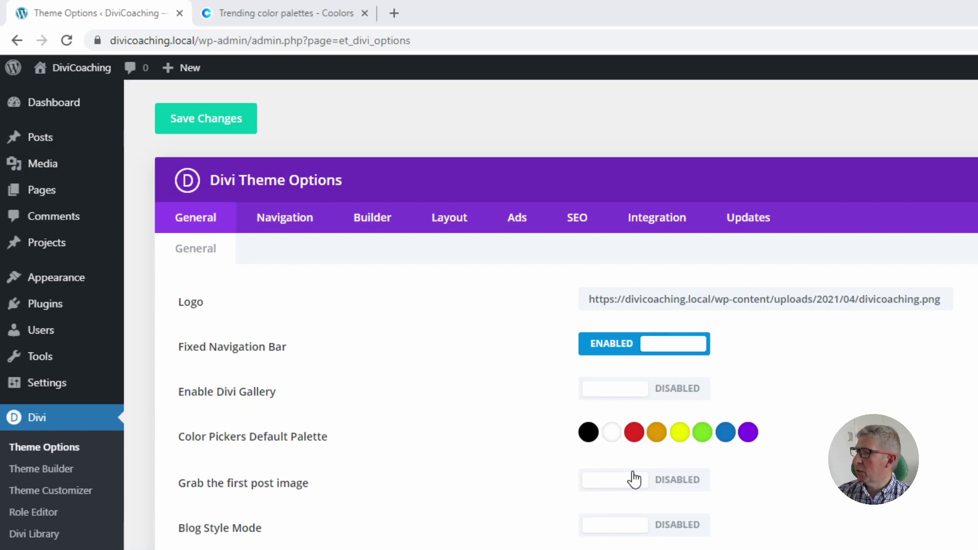
- Change the third default palette swatch from red #e02b20 to blue #201de0
{"action": "left_click", "coordinate": [633, 431]}
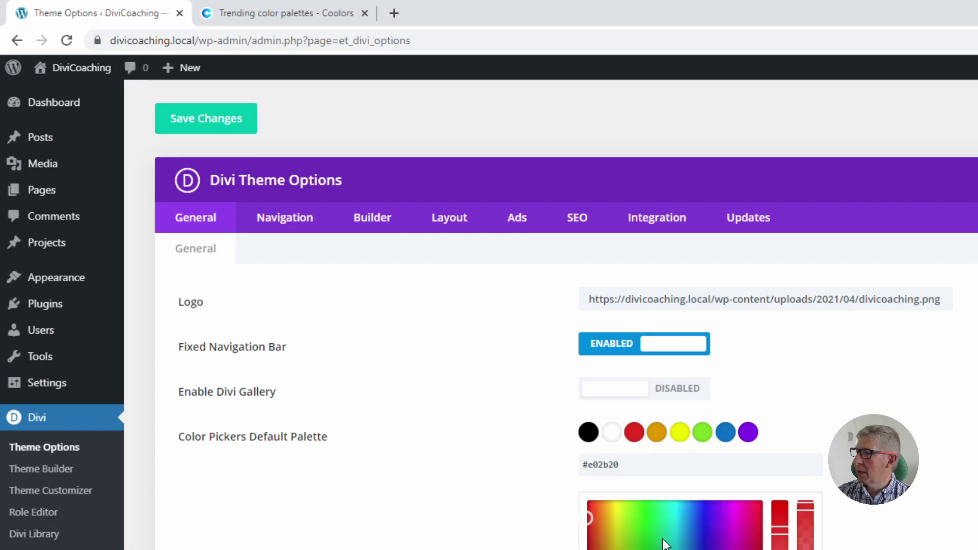
{"action": "left_click_drag", "start_coordinate": [664, 543], "coordinate": [702, 518]}
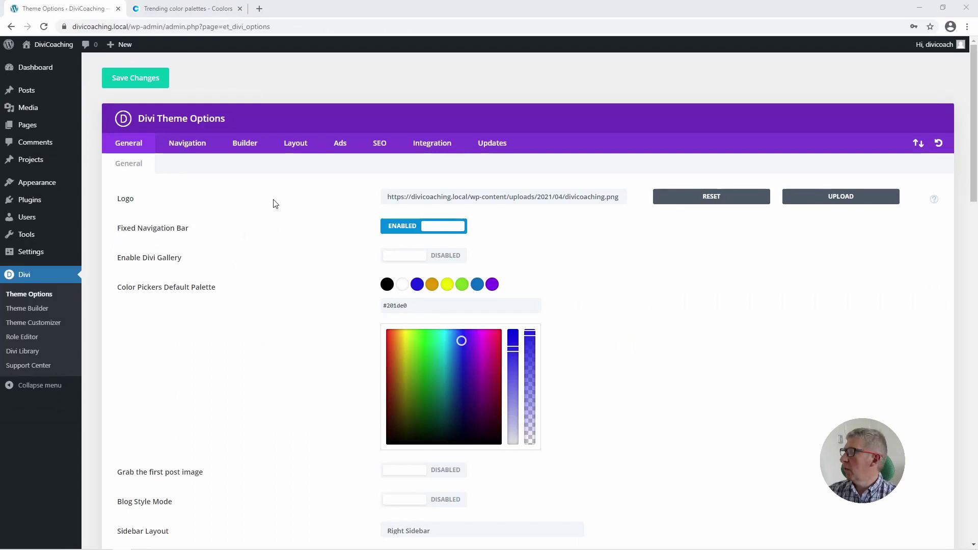
- From Dashboard > Pages, open Dynamic Style Template in the Divi Visual Builder
{"action": "mouse_move", "coordinate": [56, 115]}
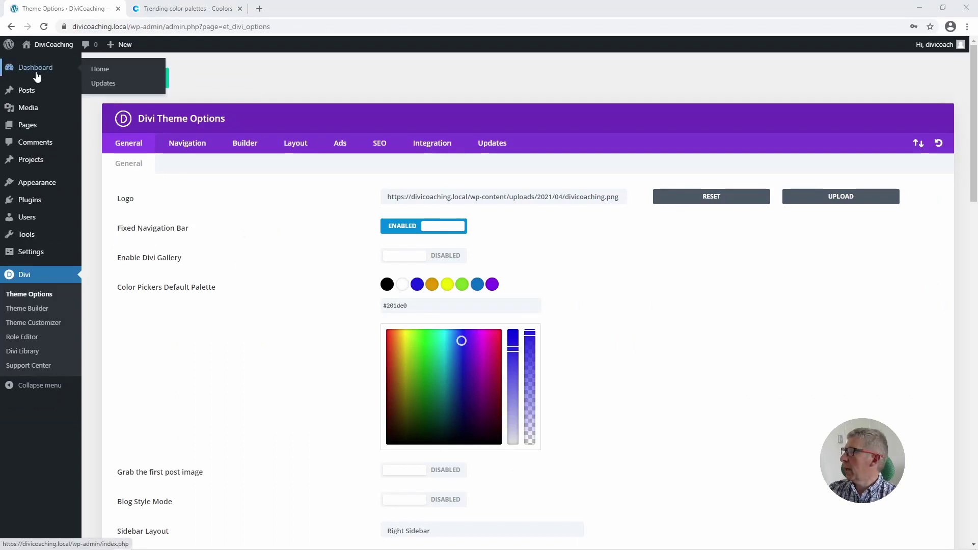
{"action": "left_click", "coordinate": [30, 71]}
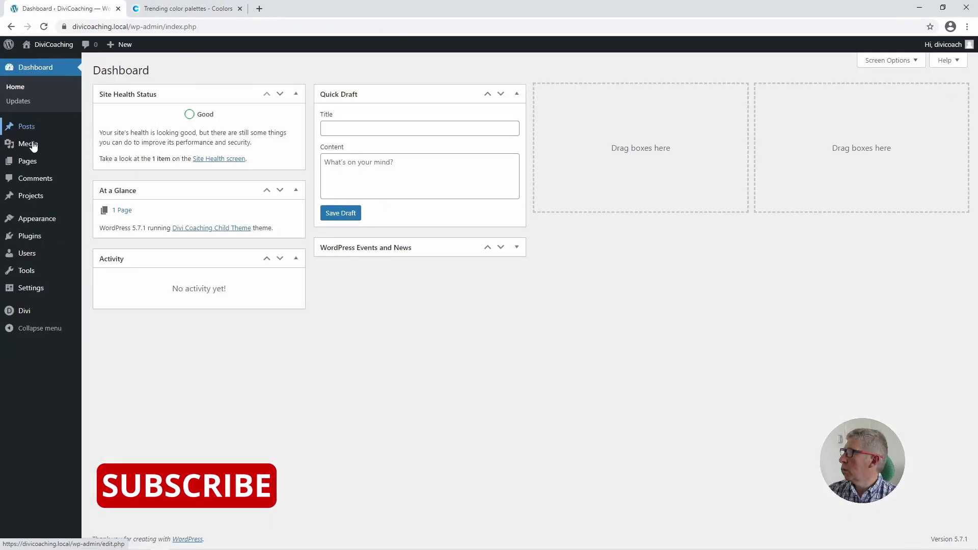
{"action": "left_click", "coordinate": [28, 163]}
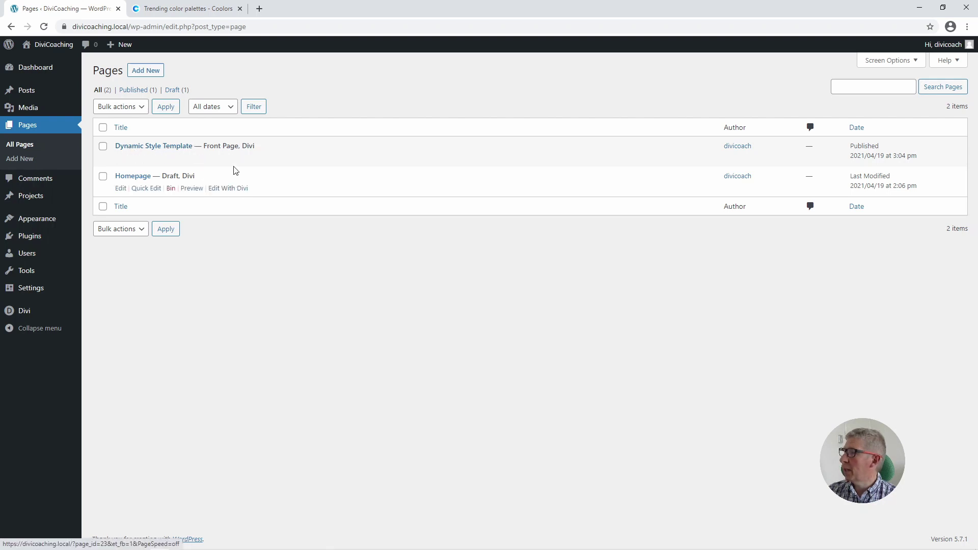
{"action": "left_click", "coordinate": [231, 160]}
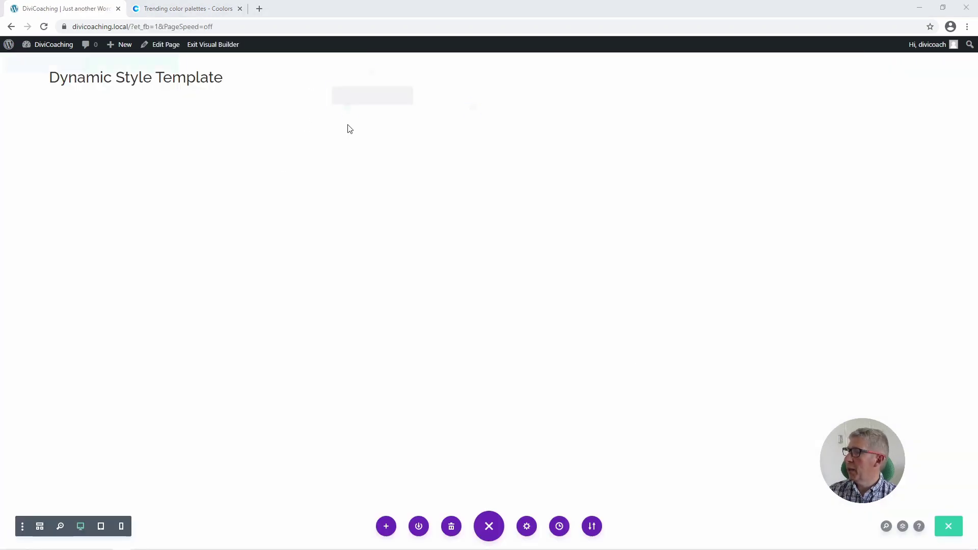
- Insert a one-column row and add a Text module to it
{"action": "left_click", "coordinate": [347, 107]}
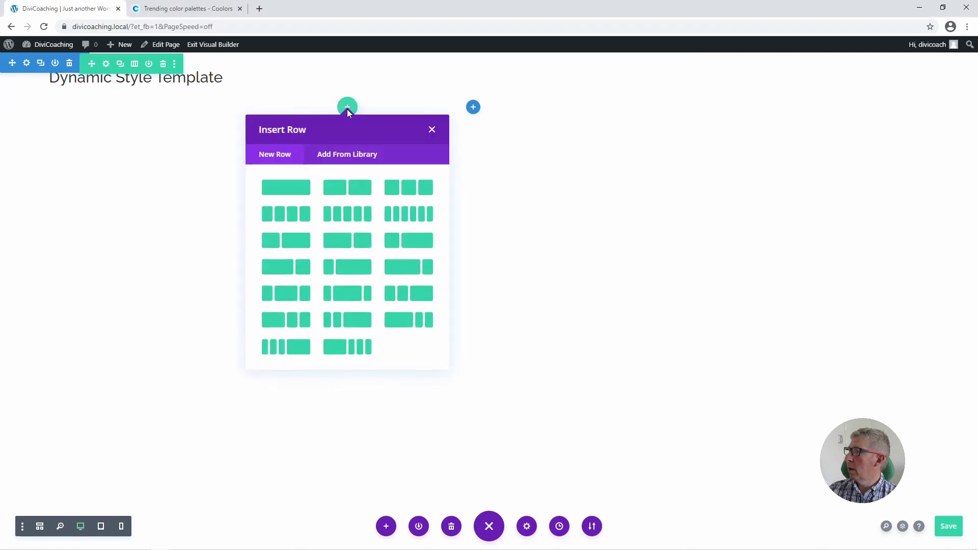
{"action": "left_click", "coordinate": [289, 188]}
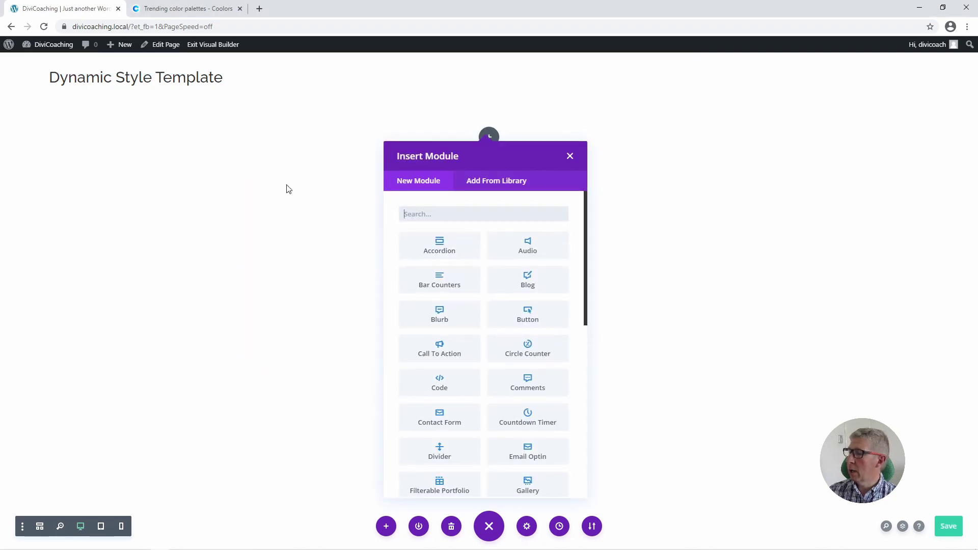
{"action": "type", "text": "text"}
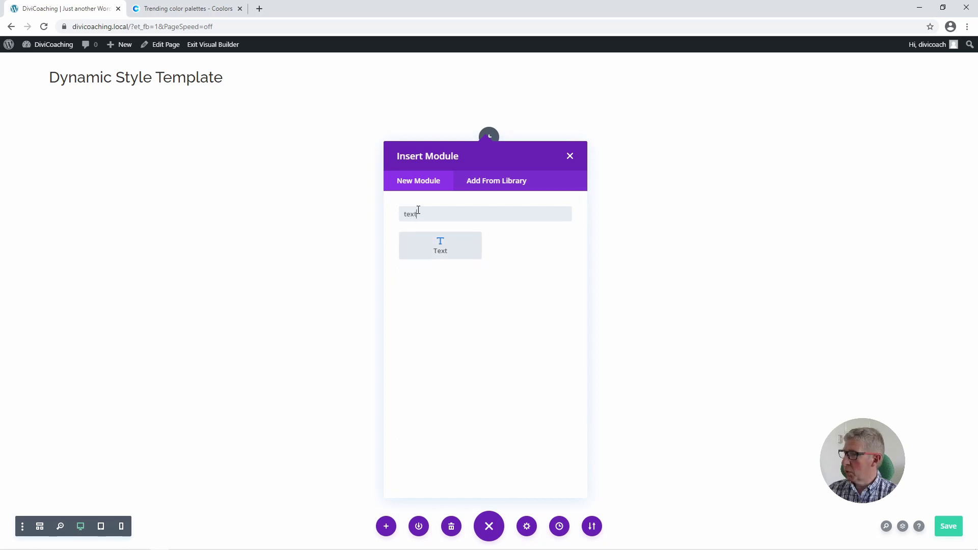
{"action": "left_click", "coordinate": [438, 242]}
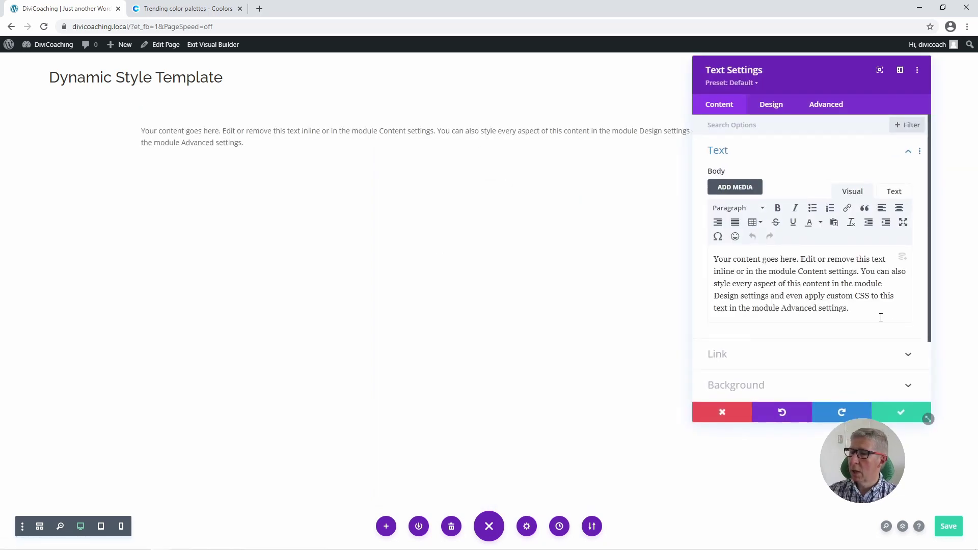
- Delete the Text module's placeholder paragraph and keep the emptied module
{"action": "left_click_drag", "start_coordinate": [860, 309], "coordinate": [703, 262]}
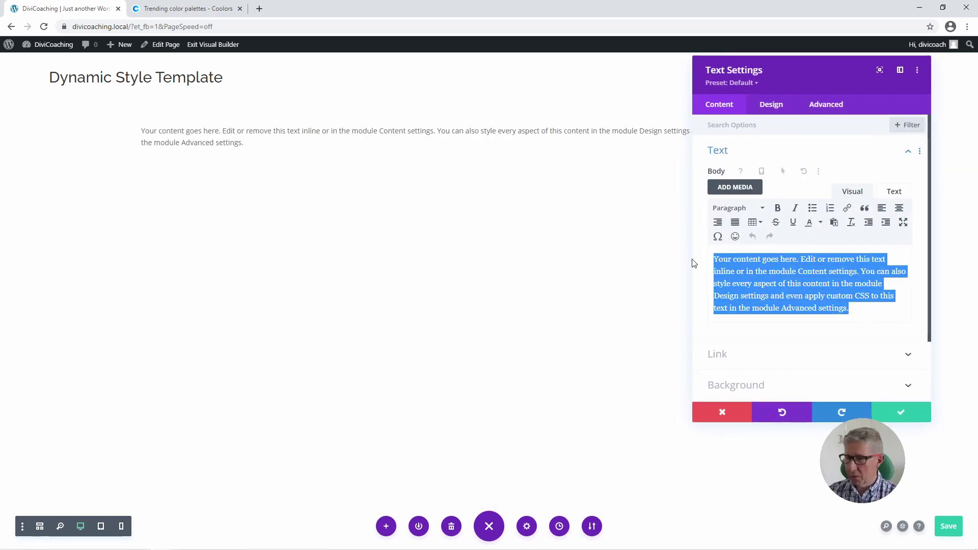
{"action": "key", "text": "Delete"}
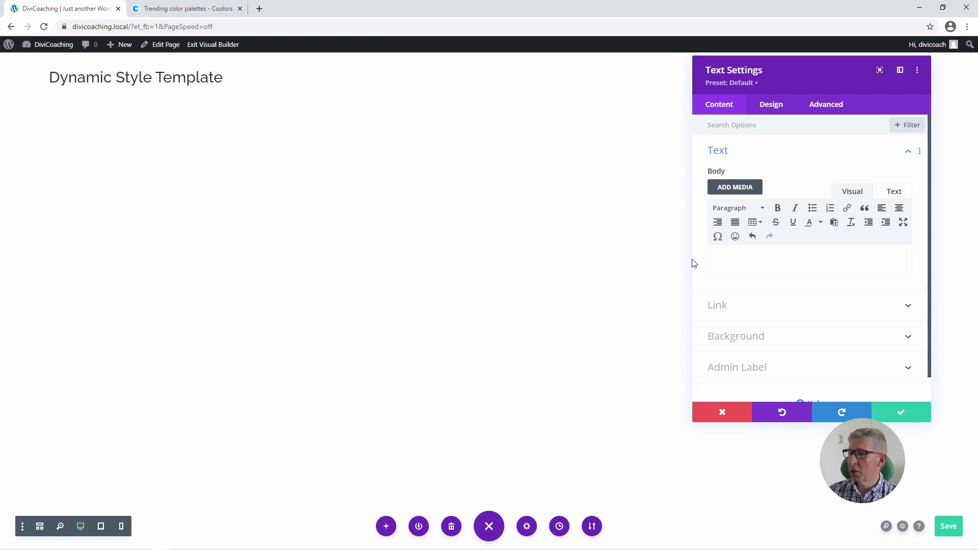
{"action": "left_click", "coordinate": [902, 414]}
- Apply the Left Just Row preset to the row
{"action": "mouse_move", "coordinate": [256, 129]}
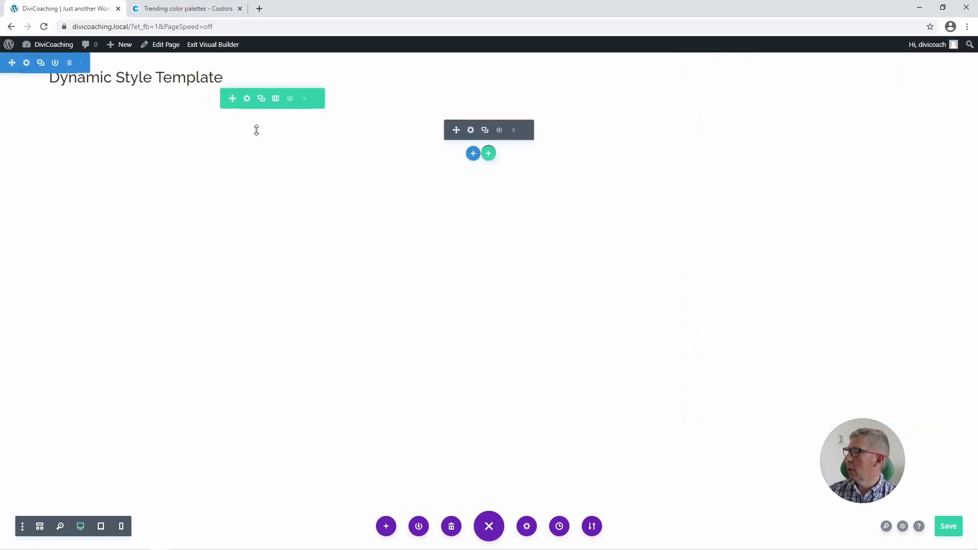
{"action": "left_click", "coordinate": [247, 100]}
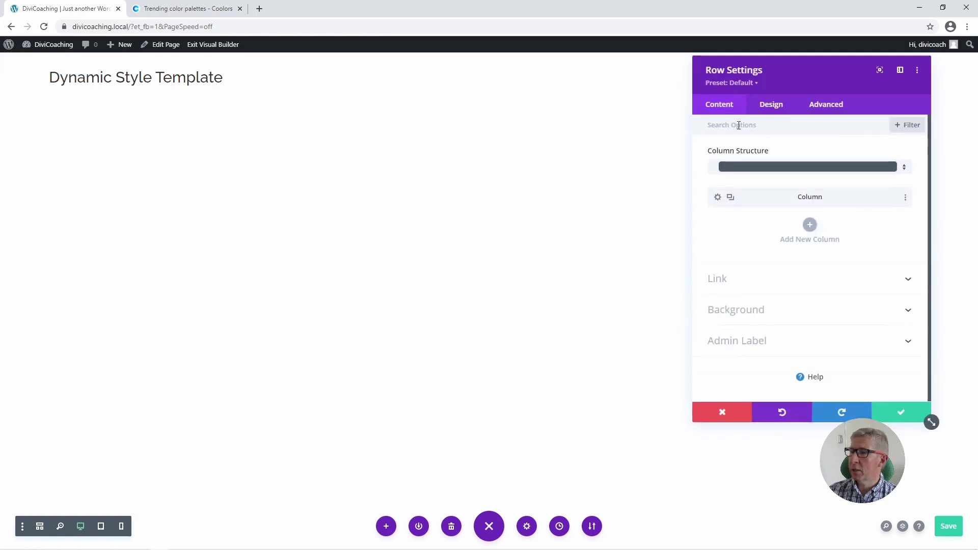
{"action": "left_click", "coordinate": [740, 85]}
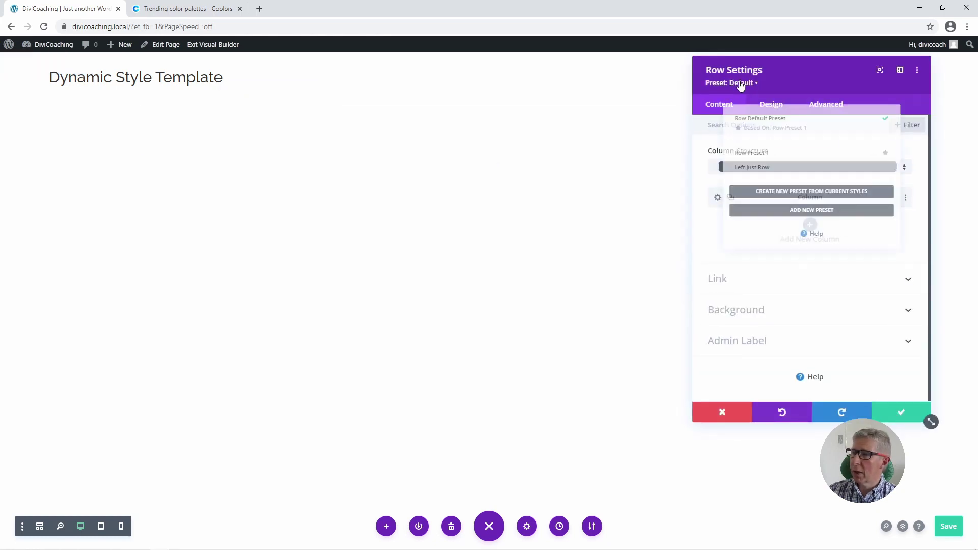
{"action": "left_click", "coordinate": [739, 166]}
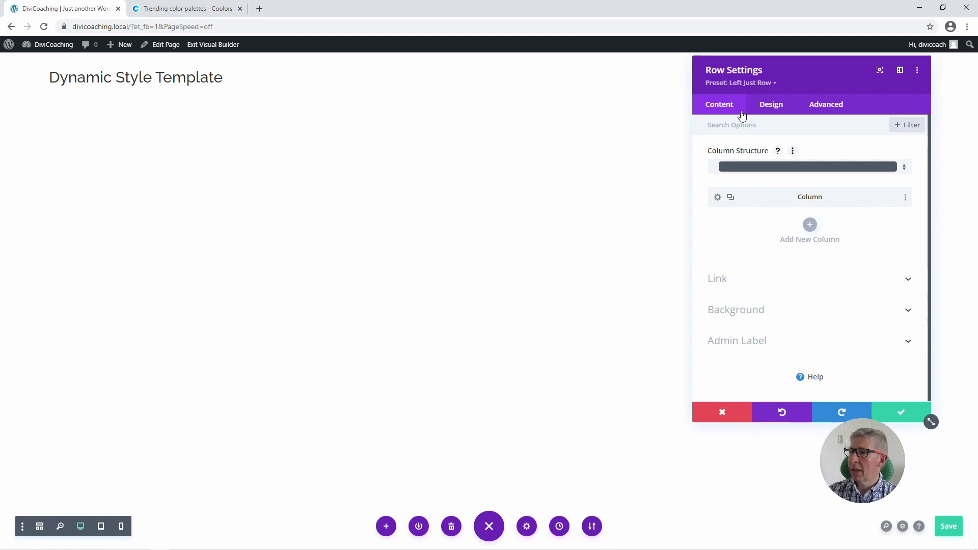
- Set the row's gutter width to 2, equalize column heights, min height 200px, and save
{"action": "left_click", "coordinate": [770, 106]}
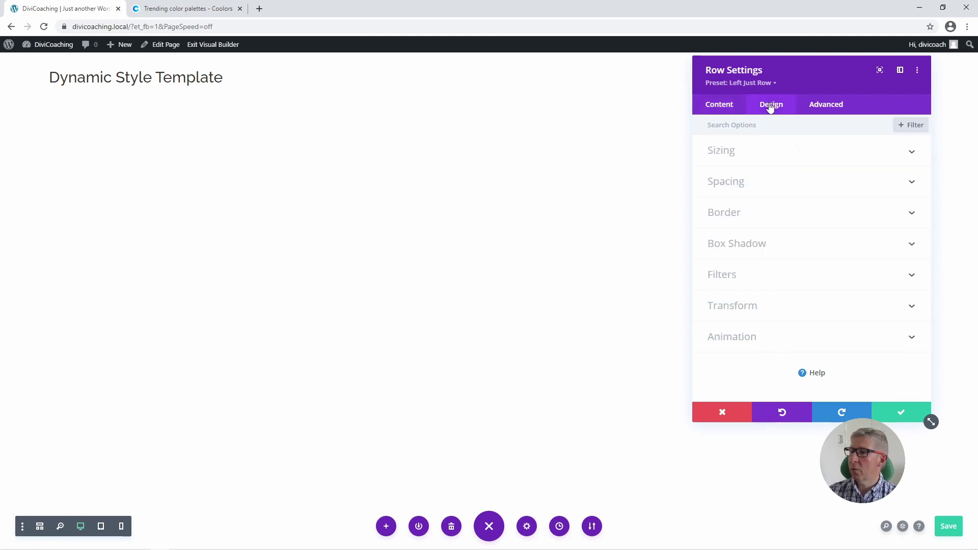
{"action": "left_click", "coordinate": [727, 156]}
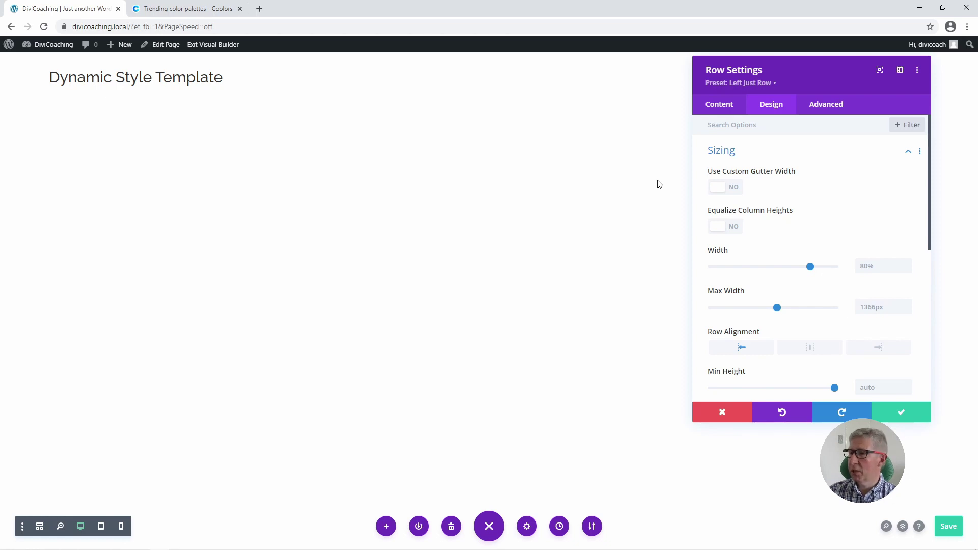
{"action": "left_click", "coordinate": [733, 189]}
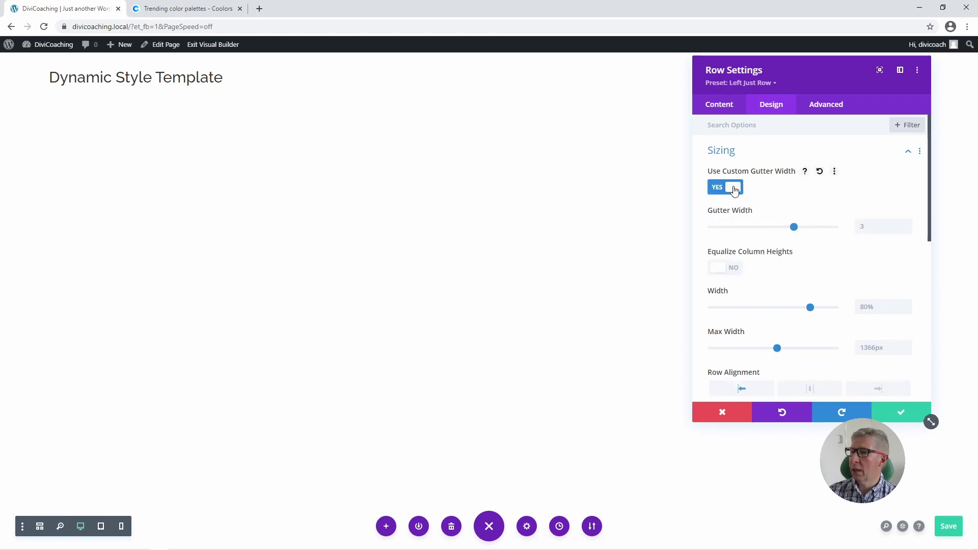
{"action": "left_click_drag", "start_coordinate": [789, 231], "coordinate": [766, 233]}
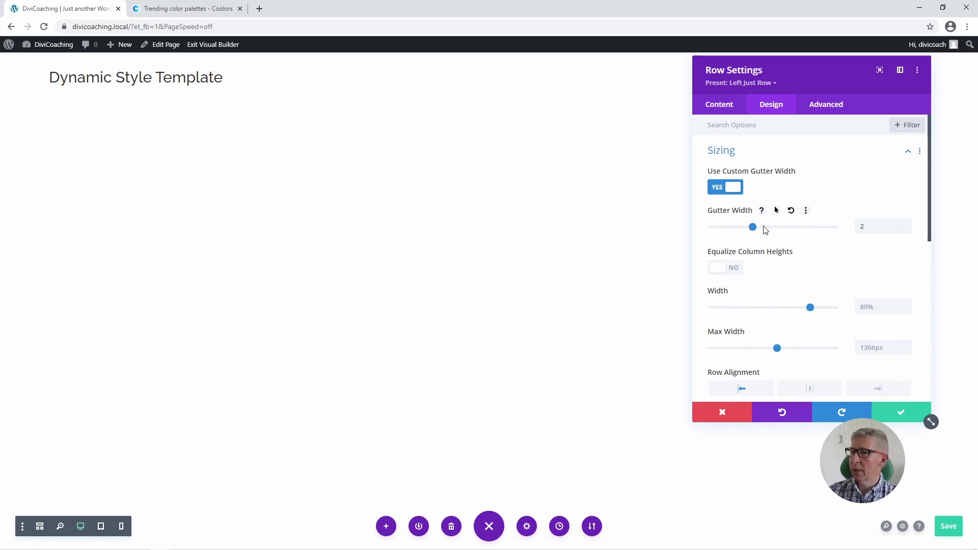
{"action": "left_click", "coordinate": [734, 270]}
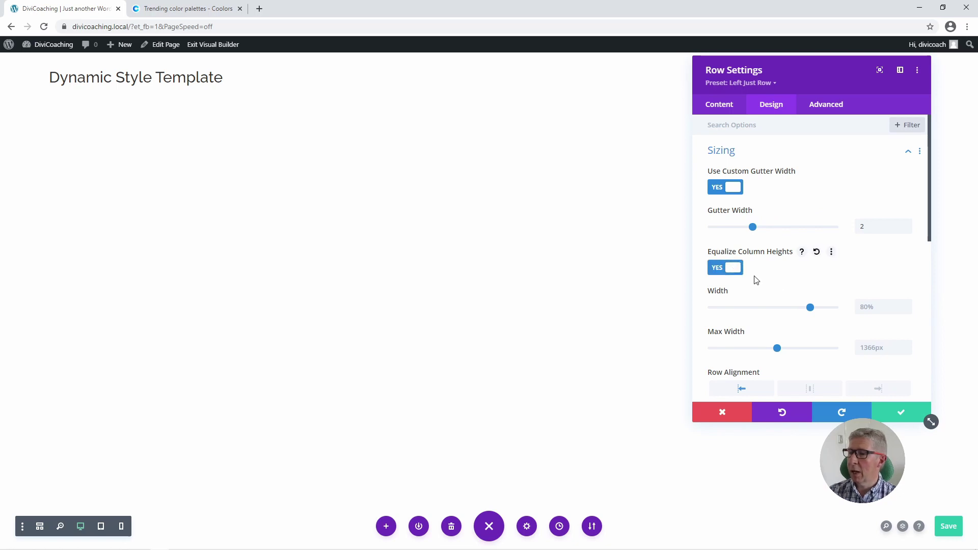
{"action": "scroll", "coordinate": [786, 286], "scroll_direction": "down", "scroll_amount": 4}
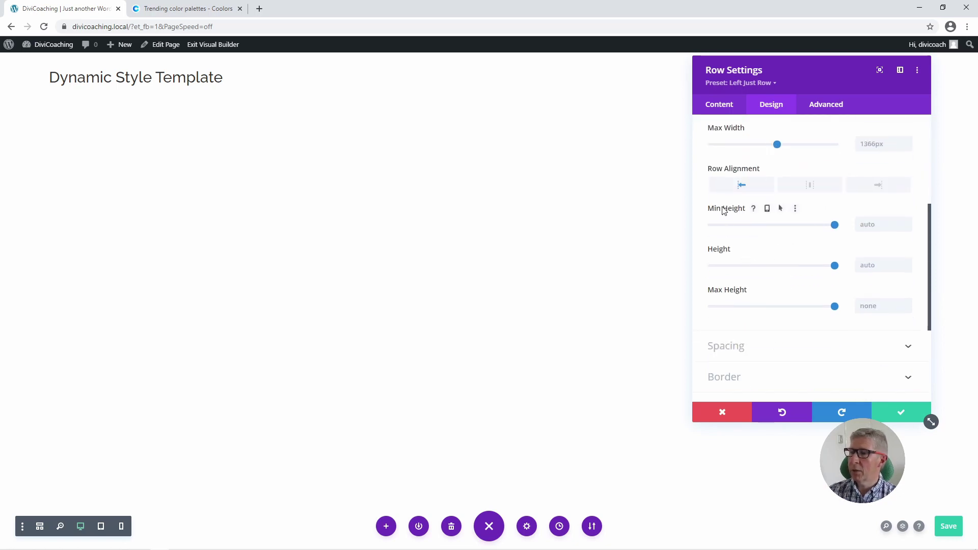
{"action": "type", "text": "2"}
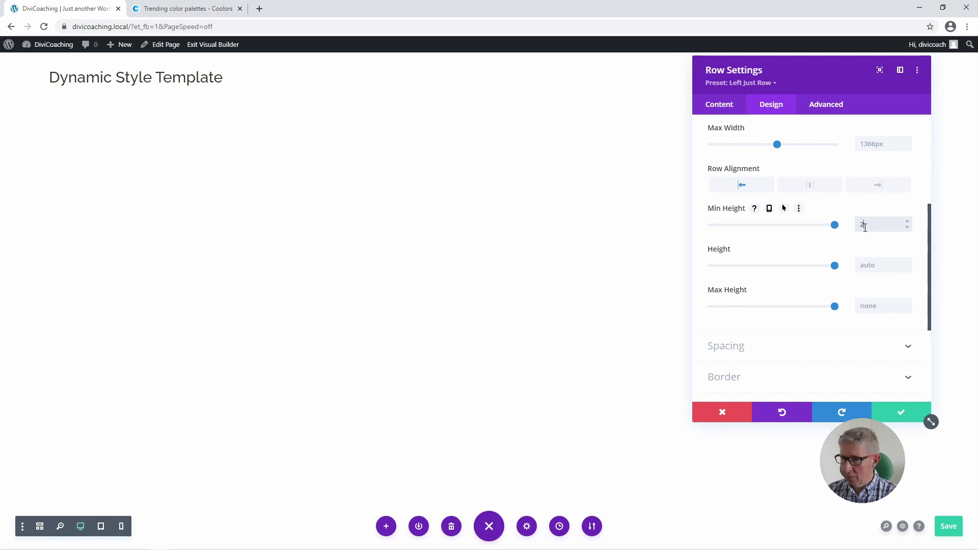
{"action": "type", "text": "00pxpx"}
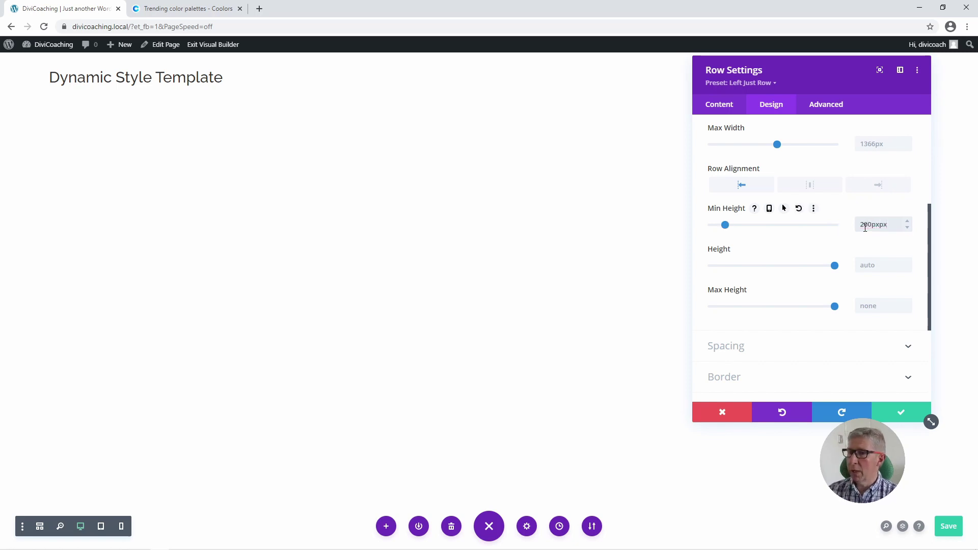
{"action": "key", "text": "BackSpace"}
{"action": "key", "text": "BackSpace"}
{"action": "key", "text": "ctrl+s"}
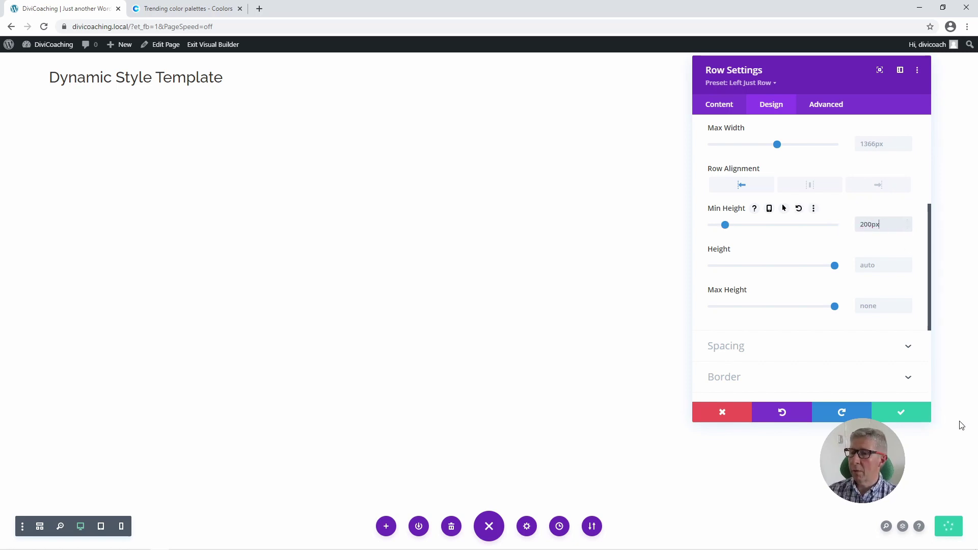
- Give the row's column the box shadow preset with 6px offsets and 18px blur
{"action": "left_click", "coordinate": [105, 99]}
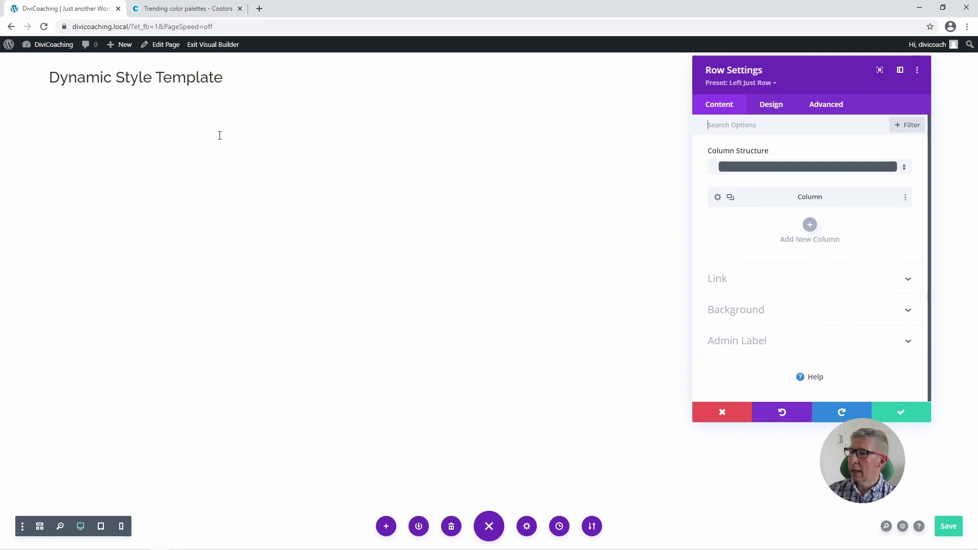
{"action": "left_click", "coordinate": [718, 199]}
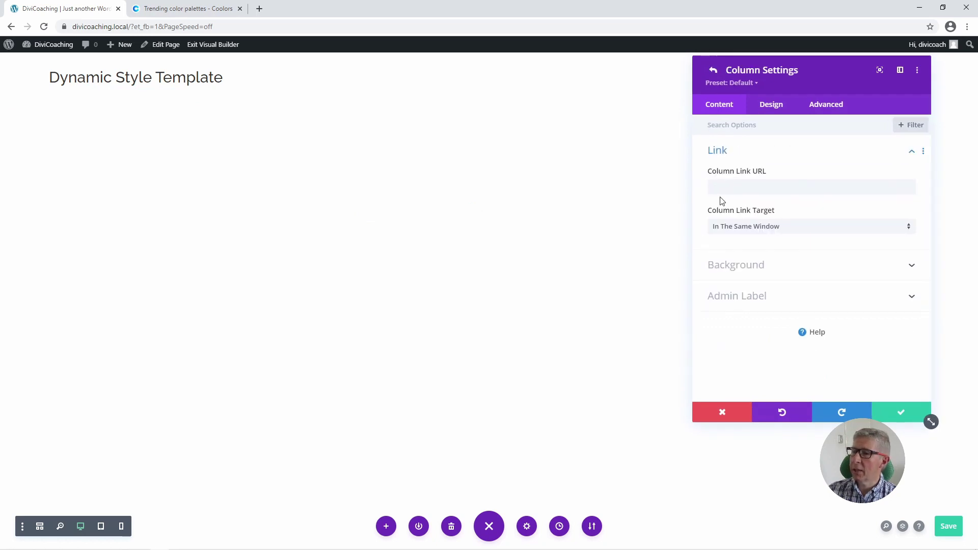
{"action": "left_click", "coordinate": [775, 106]}
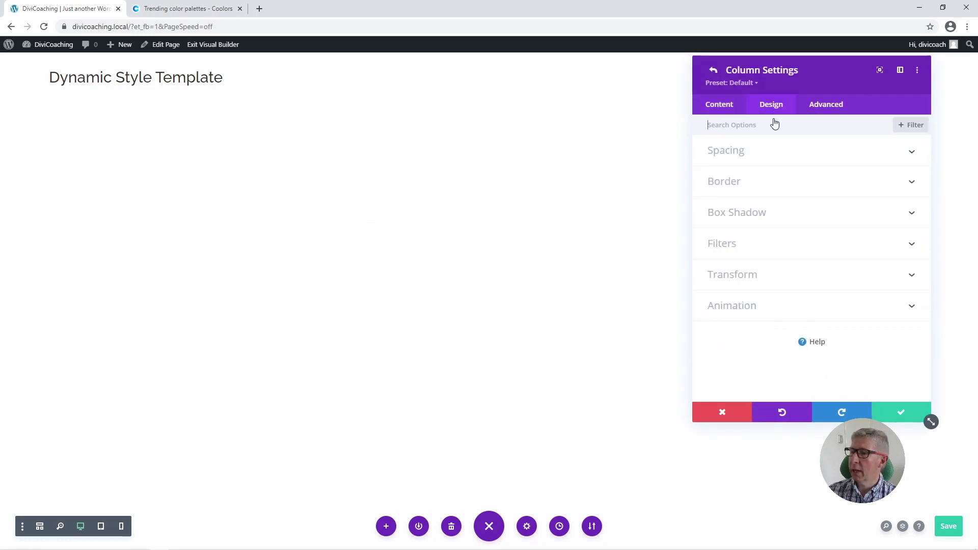
{"action": "left_click", "coordinate": [734, 213]}
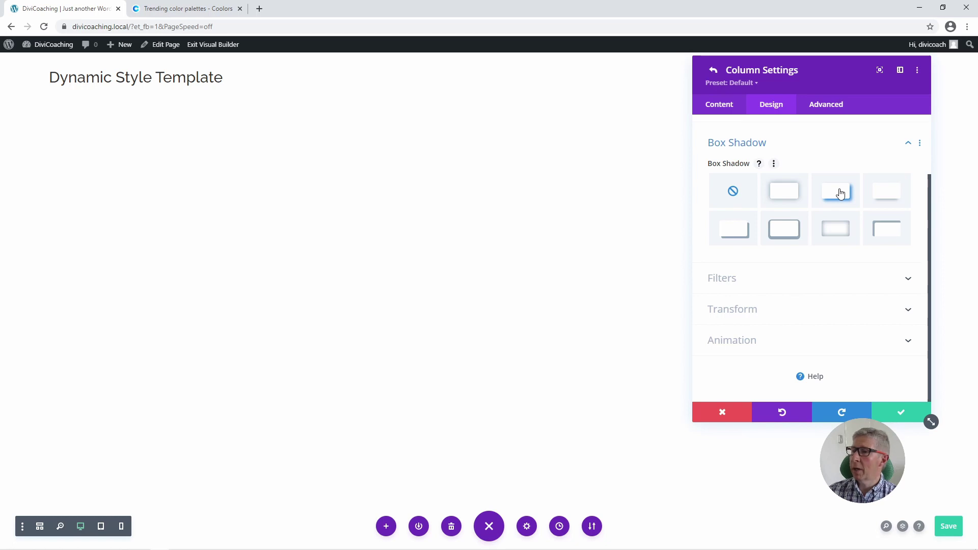
{"action": "left_click", "coordinate": [839, 194]}
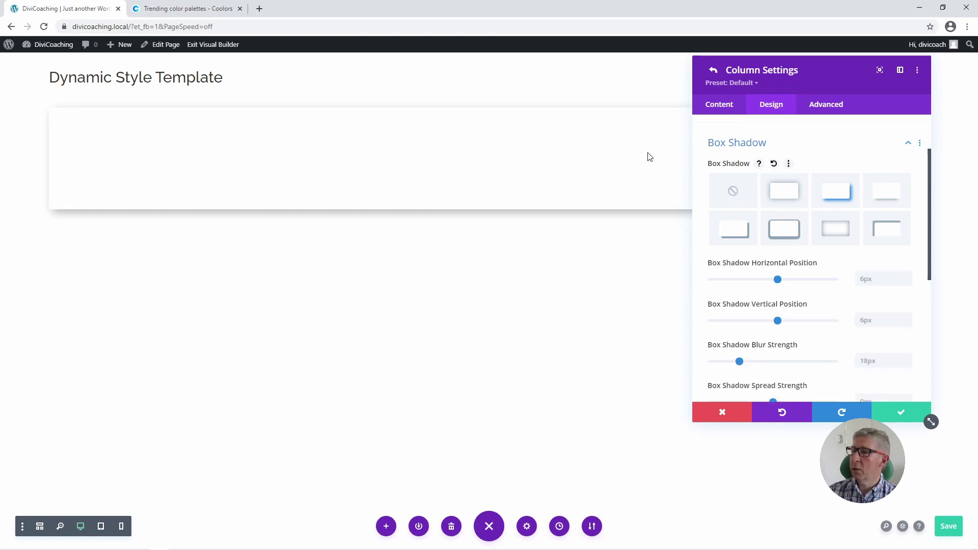
{"action": "left_click", "coordinate": [713, 71]}
{"action": "left_click_drag", "start_coordinate": [783, 87], "coordinate": [809, 97]}
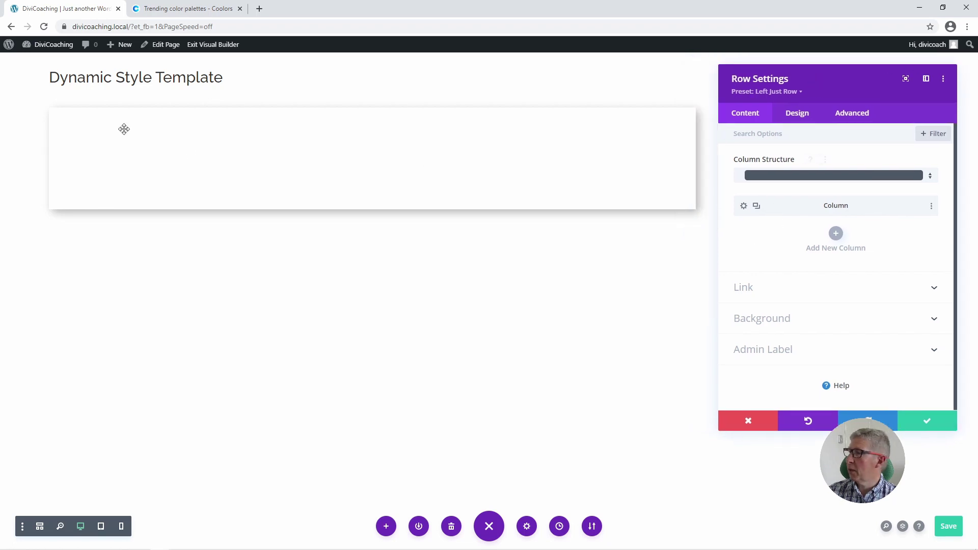
- Duplicate the styled column five times to make six columns, then close the row settings
{"action": "left_click", "coordinate": [757, 207]}
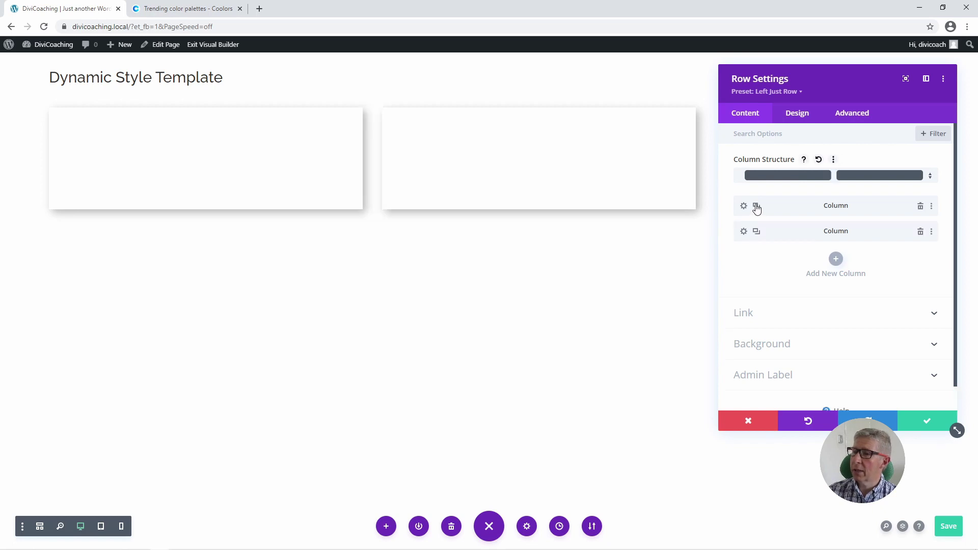
{"action": "left_click", "coordinate": [757, 207]}
{"action": "left_click", "coordinate": [756, 206]}
{"action": "left_click", "coordinate": [757, 207]}
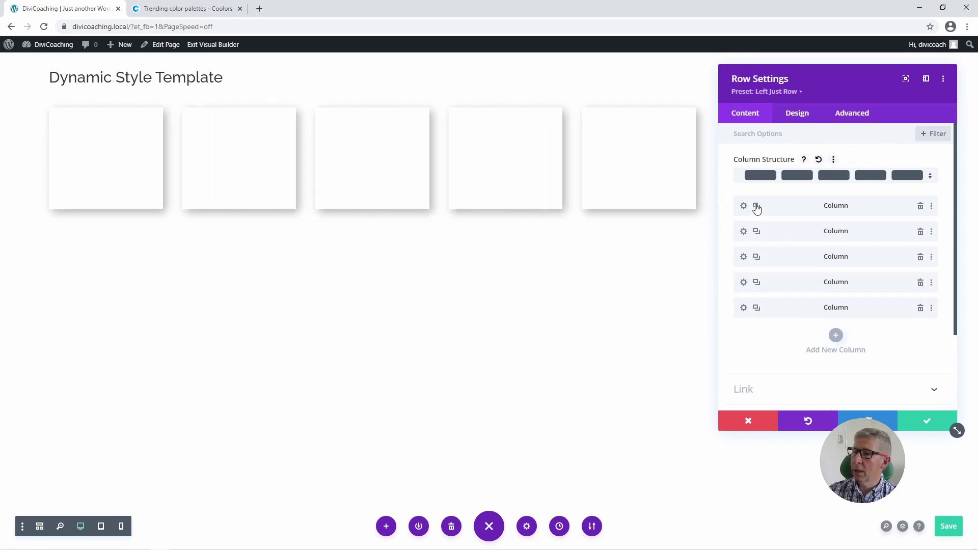
{"action": "left_click", "coordinate": [756, 207]}
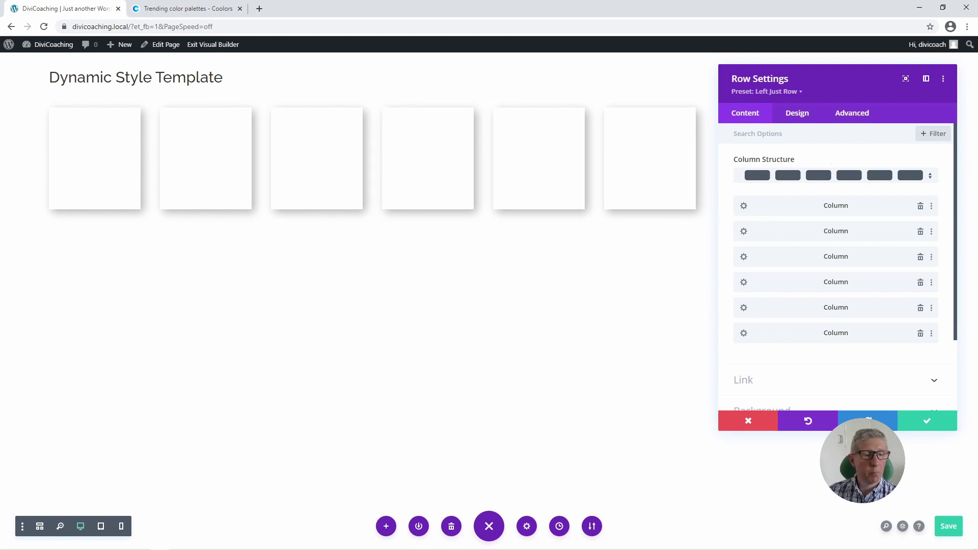
{"action": "key", "text": "Escape"}
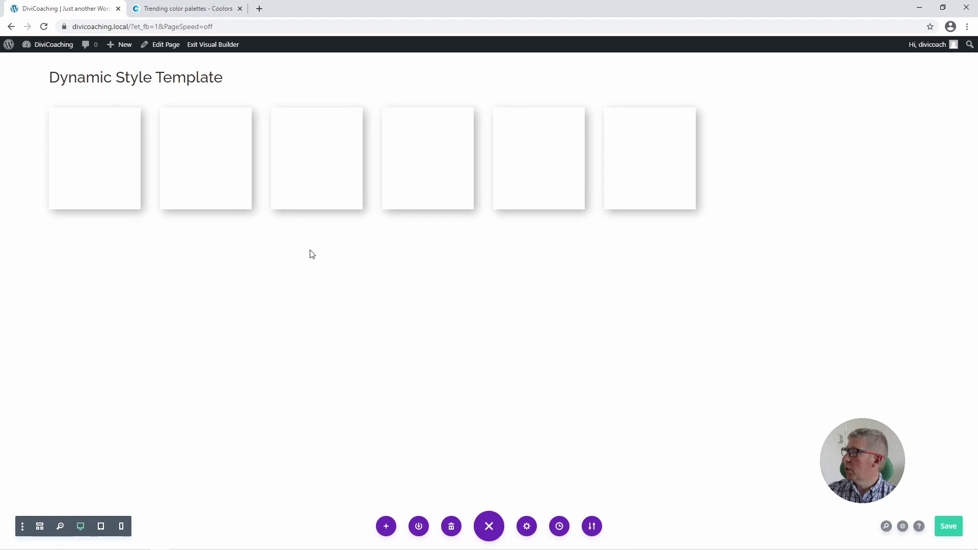
- In Coolors, open the light blue, teal, navy, yellow and orange palette's detail view
{"action": "left_click", "coordinate": [185, 10]}
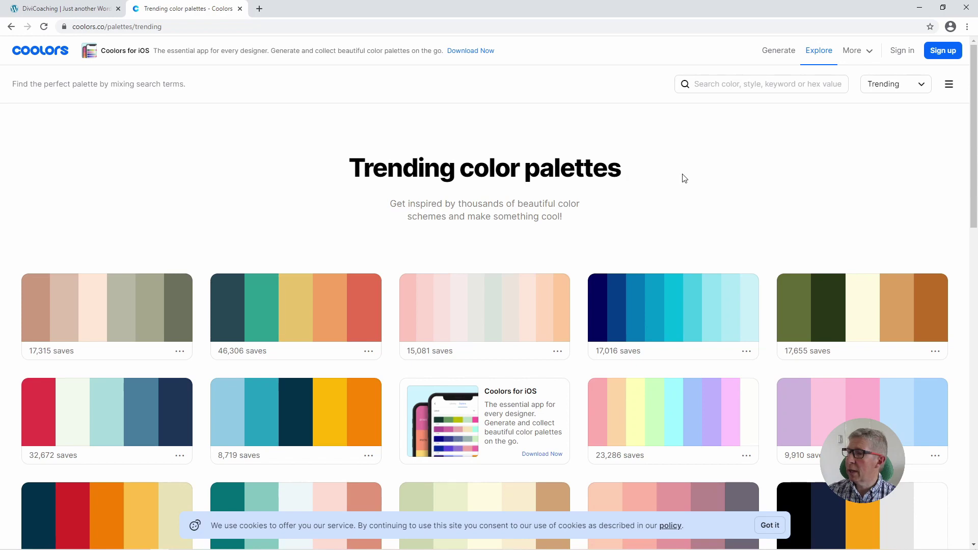
{"action": "scroll", "coordinate": [227, 213], "scroll_direction": "down", "scroll_amount": 1}
{"action": "scroll", "coordinate": [226, 213], "scroll_direction": "down", "scroll_amount": 7}
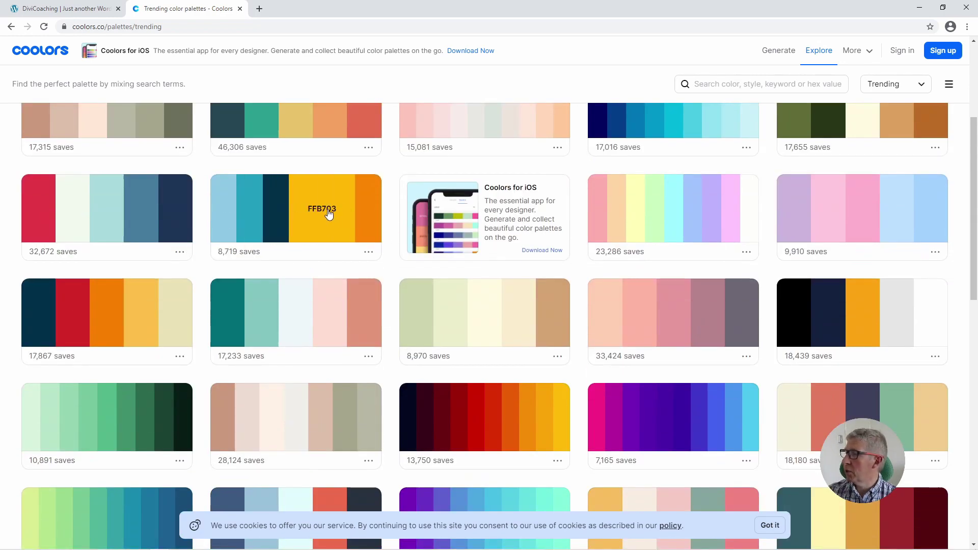
{"action": "left_click", "coordinate": [369, 255]}
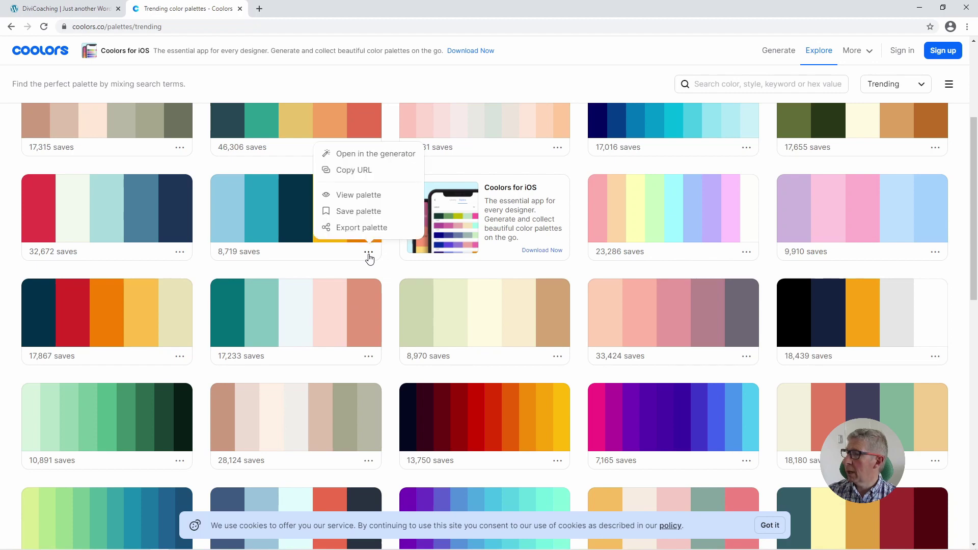
{"action": "left_click", "coordinate": [332, 193]}
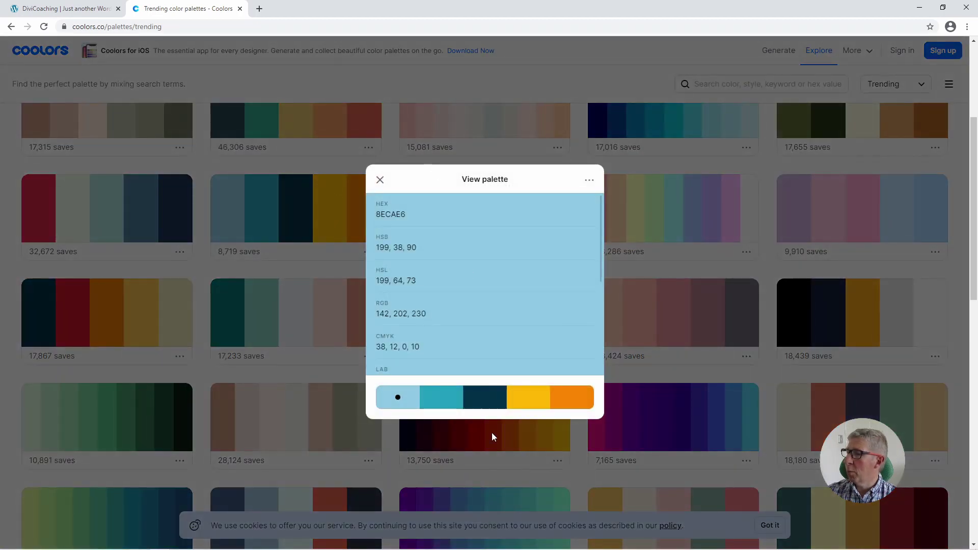
- Inspect the teal, navy 023047, yellow FFB703 and orange FB8500 swatches, then return to Divi
{"action": "left_click", "coordinate": [436, 400]}
{"action": "left_click", "coordinate": [485, 400]}
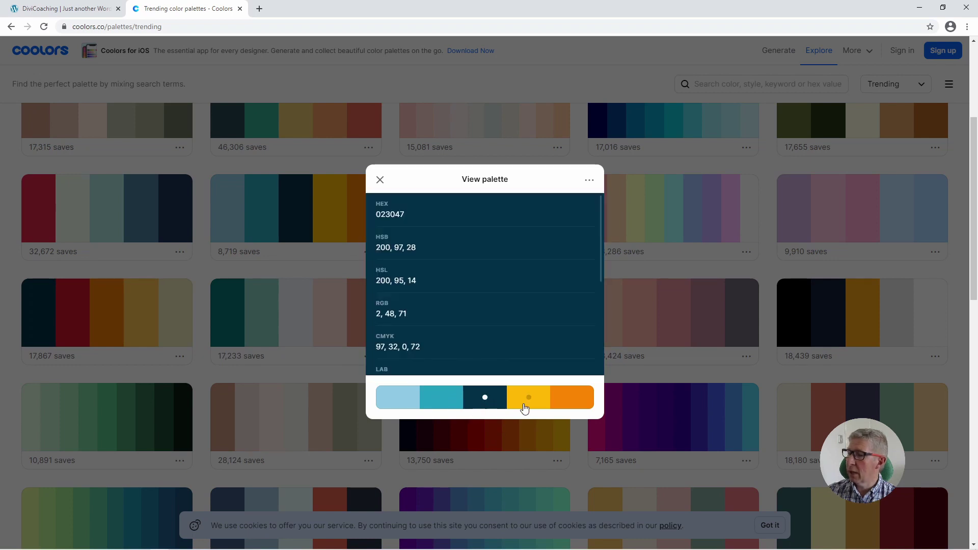
{"action": "left_click", "coordinate": [524, 405]}
{"action": "left_click", "coordinate": [565, 402]}
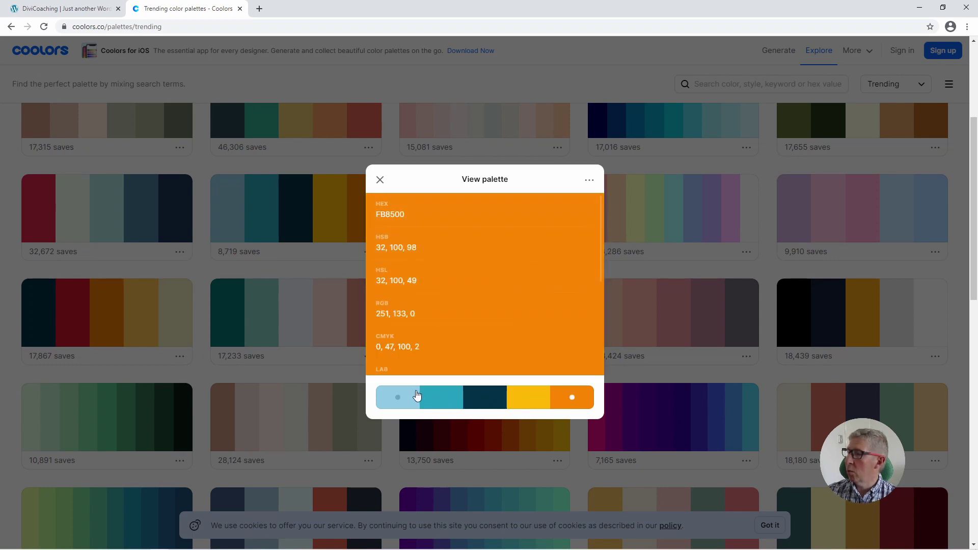
{"action": "left_click", "coordinate": [485, 401]}
{"action": "left_click", "coordinate": [60, 11]}
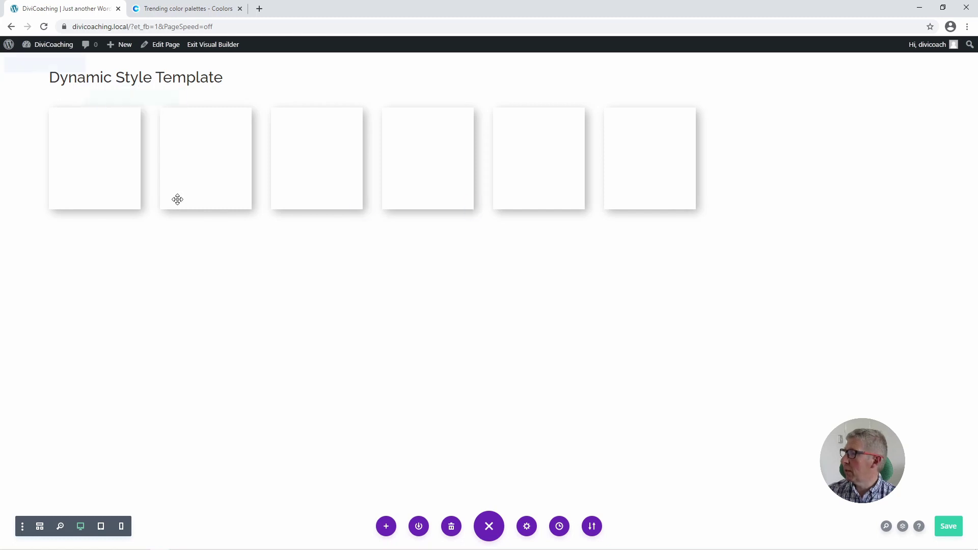
- Insert the saved Labels row (Primary, Secondary, Accent, Button, Hover, Text) and enlarge its top padding
{"action": "left_click", "coordinate": [365, 213]}
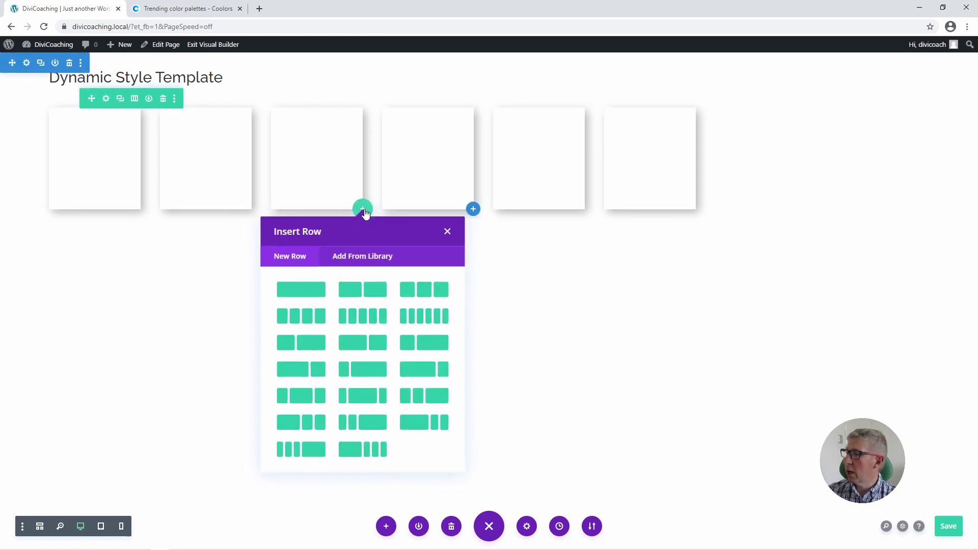
{"action": "left_click", "coordinate": [373, 257]}
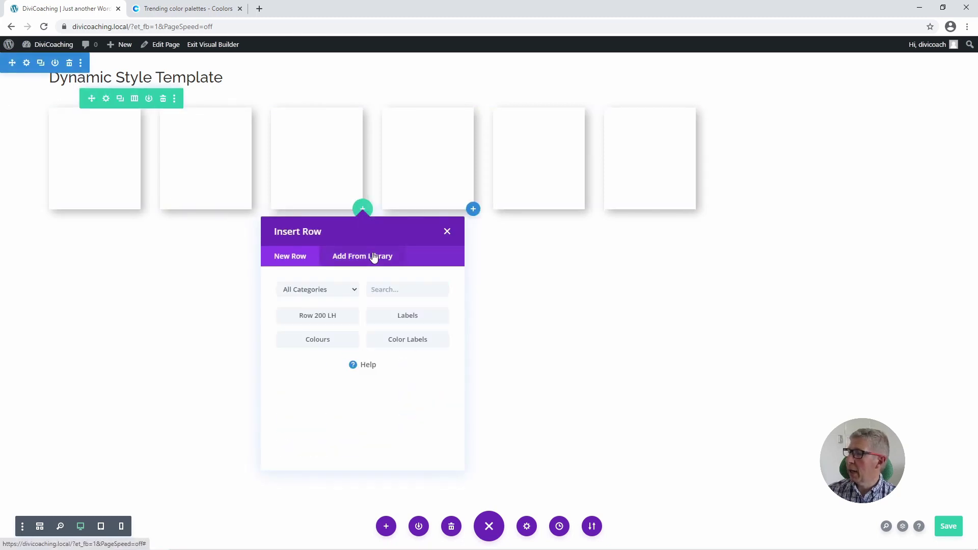
{"action": "left_click", "coordinate": [407, 316]}
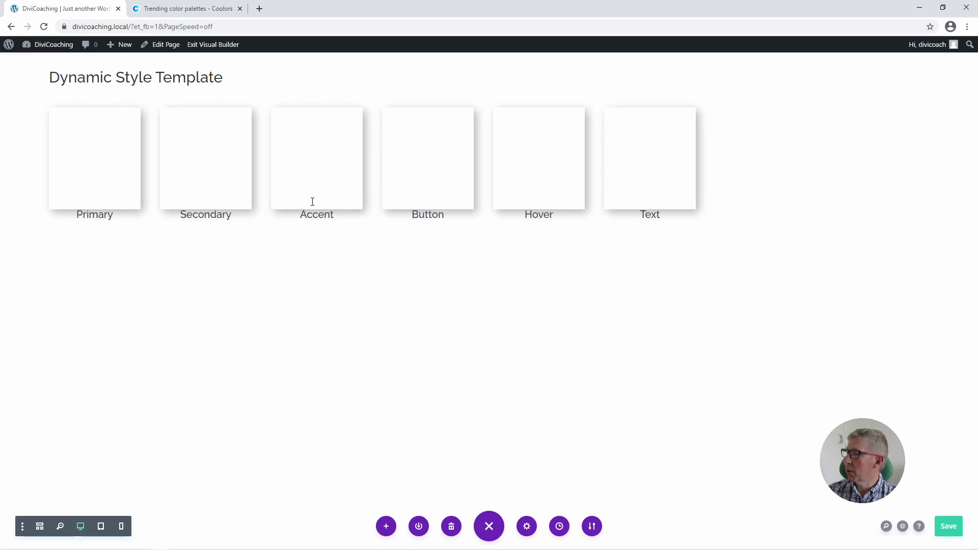
{"action": "left_click_drag", "start_coordinate": [258, 223], "coordinate": [260, 239]}
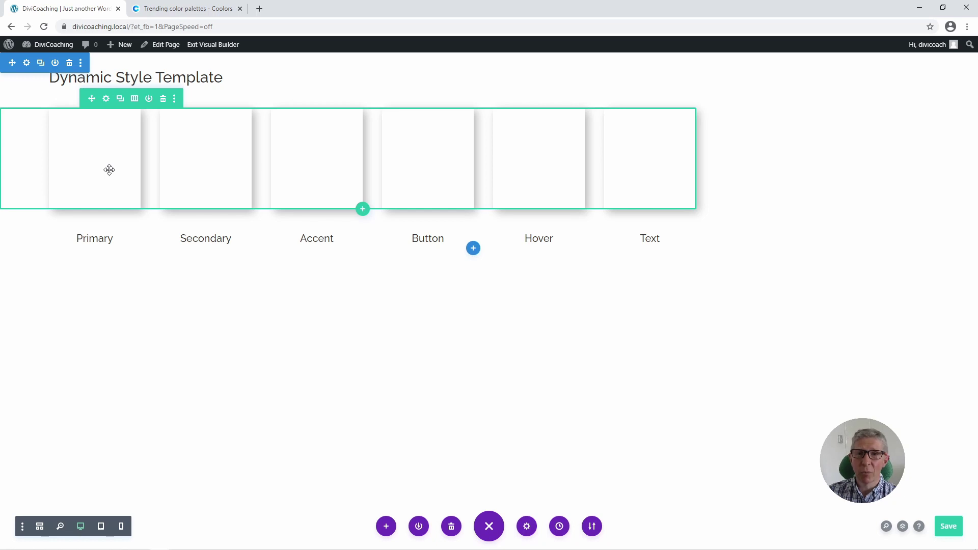
- Open the first column's background colour picker under Global colours, then bring Coolors forward
{"action": "left_click", "coordinate": [105, 99]}
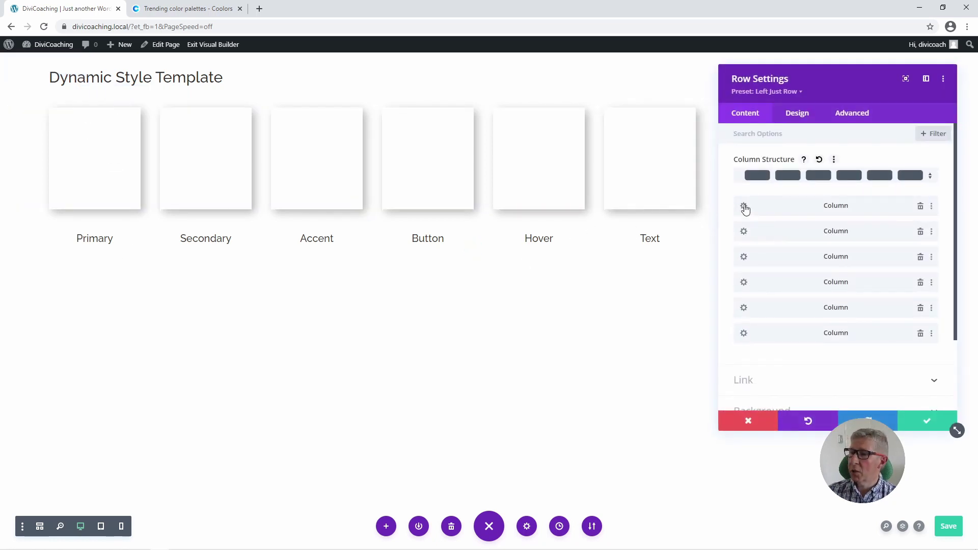
{"action": "left_click", "coordinate": [744, 206]}
{"action": "left_click", "coordinate": [762, 275]}
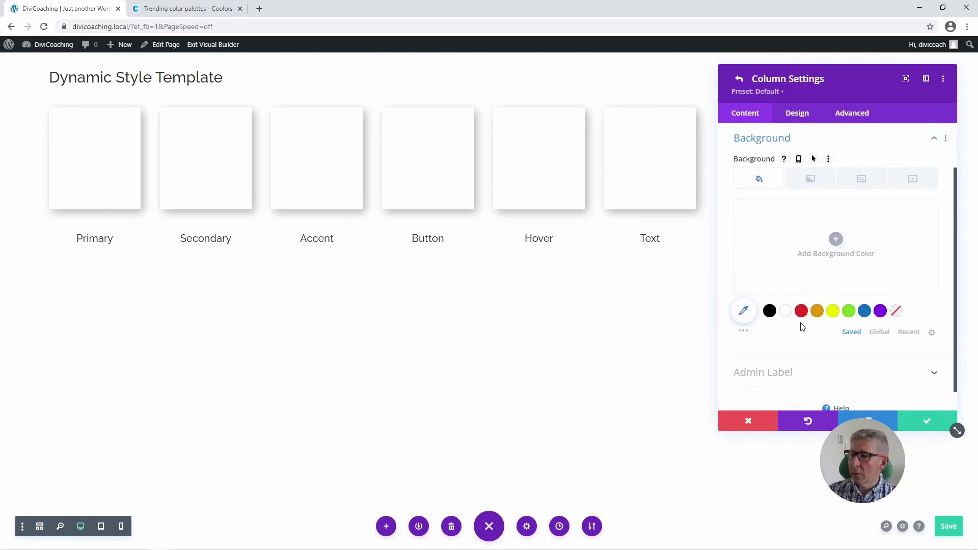
{"action": "left_click", "coordinate": [881, 335]}
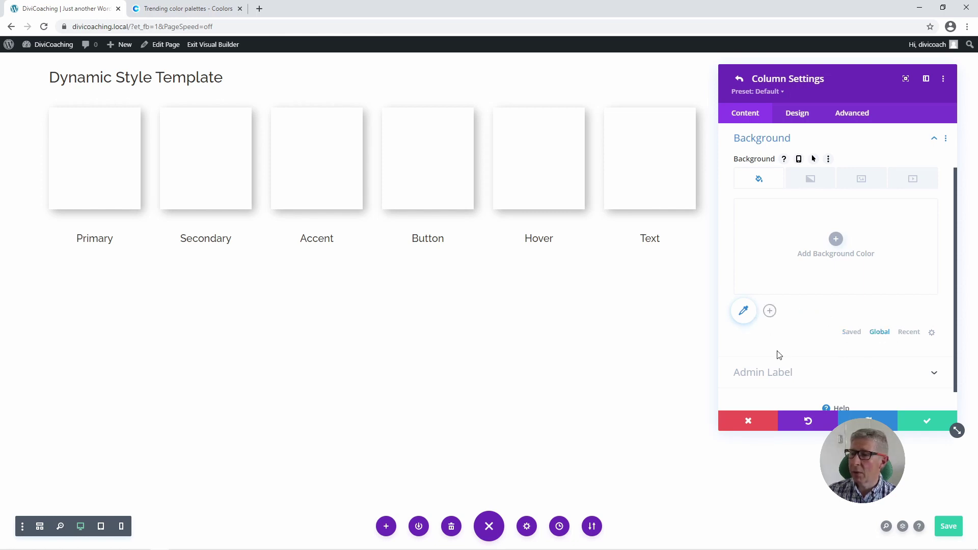
{"action": "left_click", "coordinate": [745, 312]}
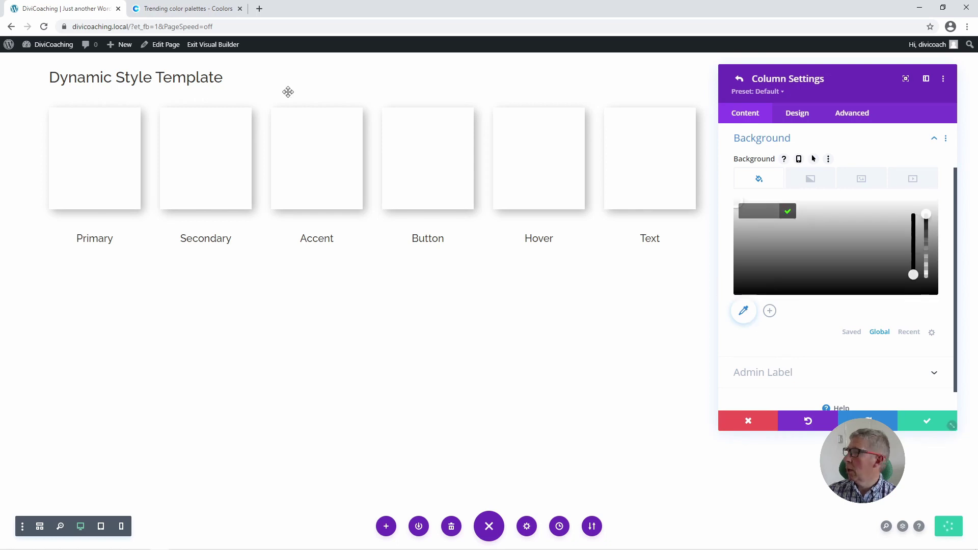
{"action": "left_click", "coordinate": [188, 10]}
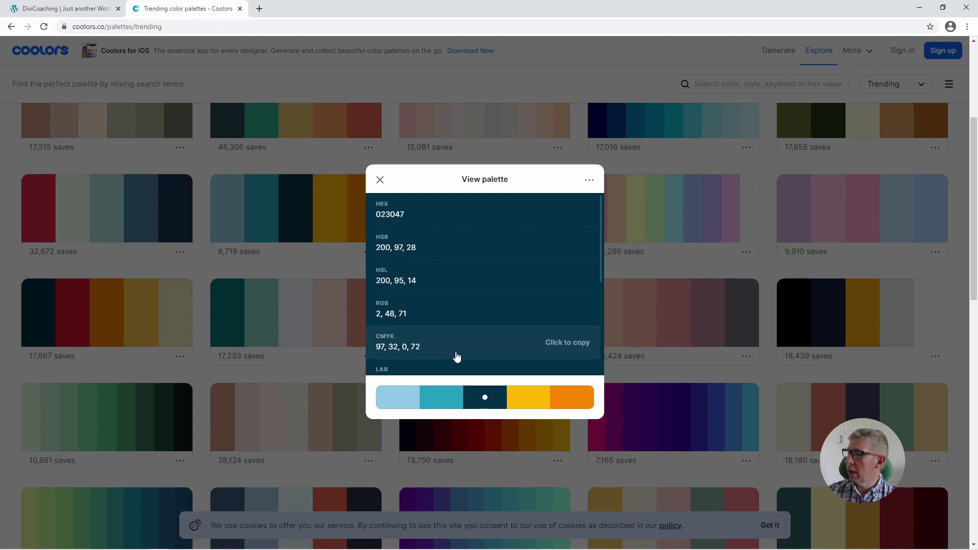
- Copy navy 023047 from Coolors and apply it as the Primary column's background
{"action": "left_click", "coordinate": [564, 214]}
{"action": "left_click", "coordinate": [95, 8]}
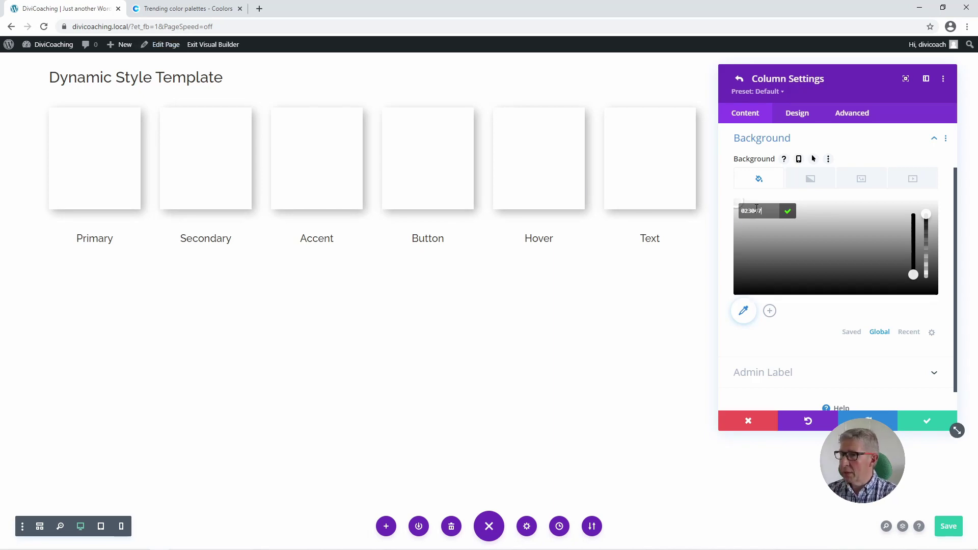
{"action": "left_click", "coordinate": [785, 214]}
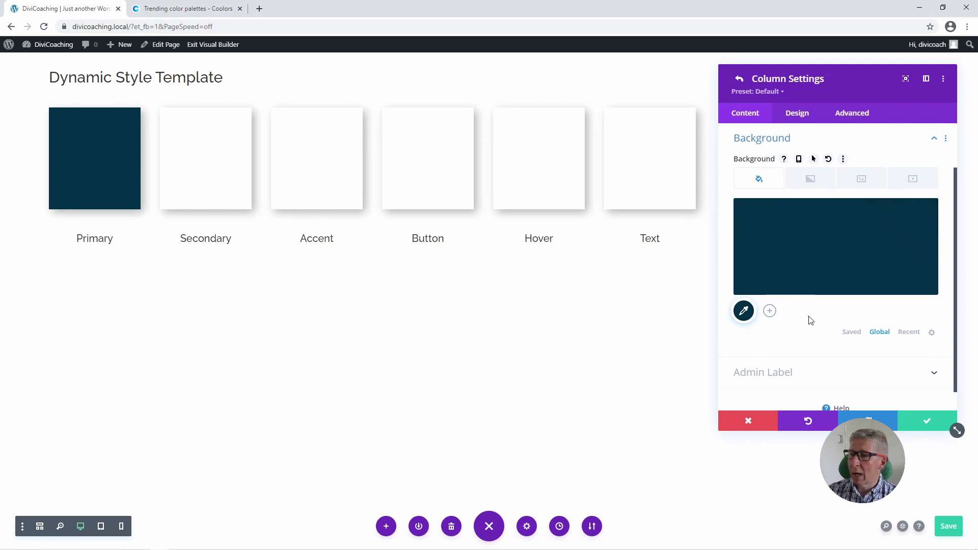
- Save #023047 as a Divi global colour, then switch back to Coolors
{"action": "left_click", "coordinate": [769, 312]}
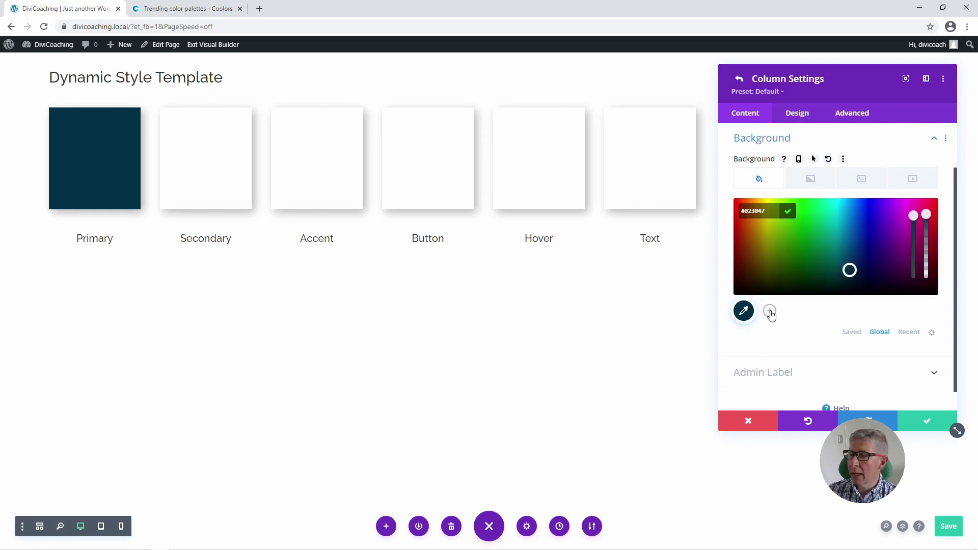
{"action": "left_click", "coordinate": [789, 214]}
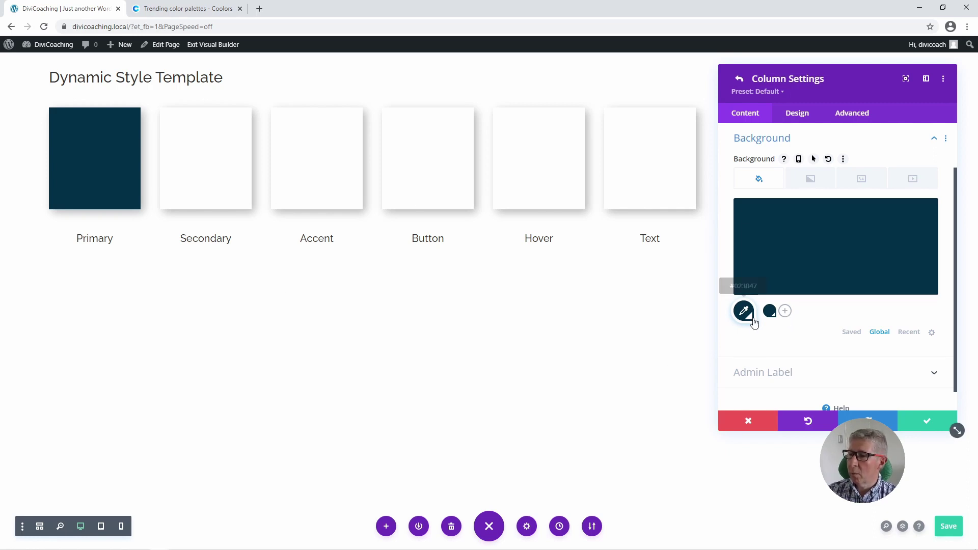
{"action": "left_click", "coordinate": [785, 314]}
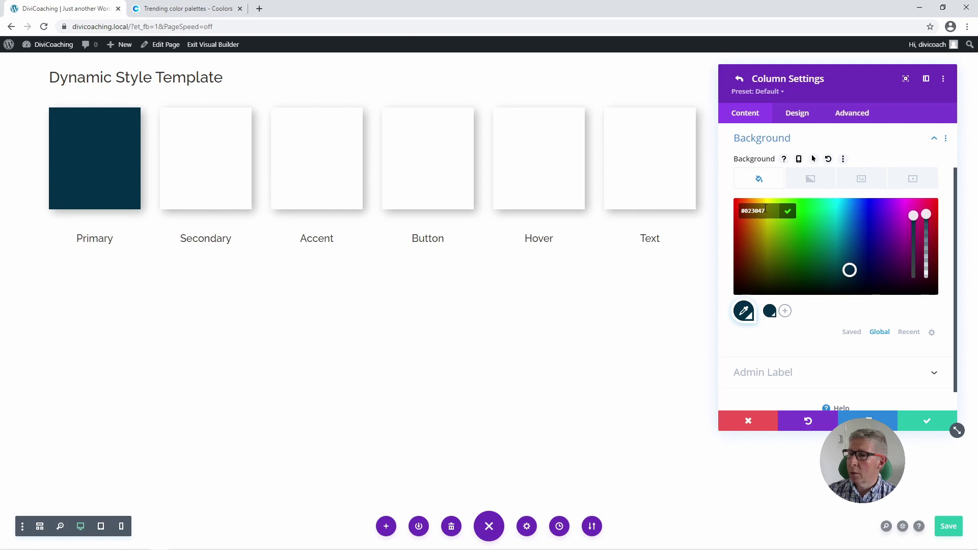
{"action": "left_click", "coordinate": [195, 9]}
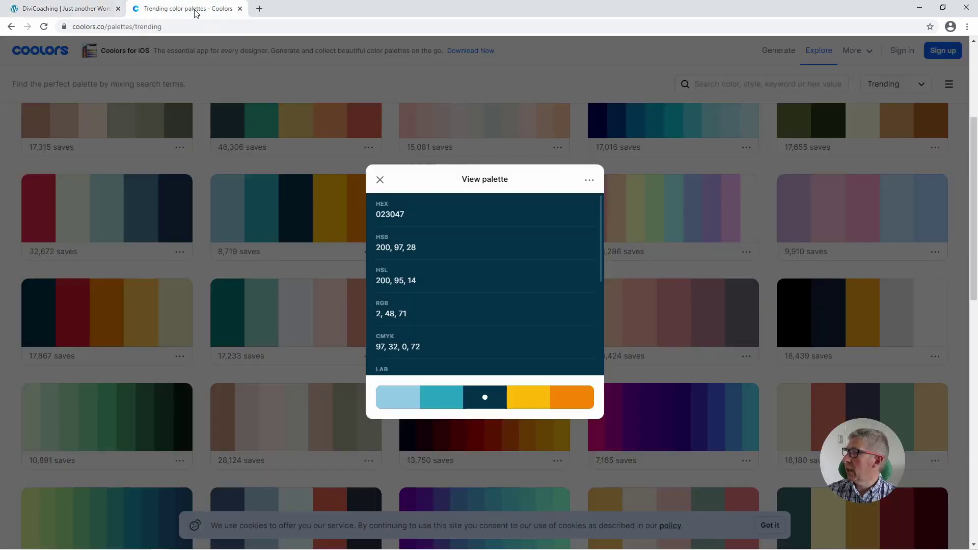
- Copy teal 219EBC from the Coolors palette and add it as a Divi global colour
{"action": "left_click", "coordinate": [446, 401]}
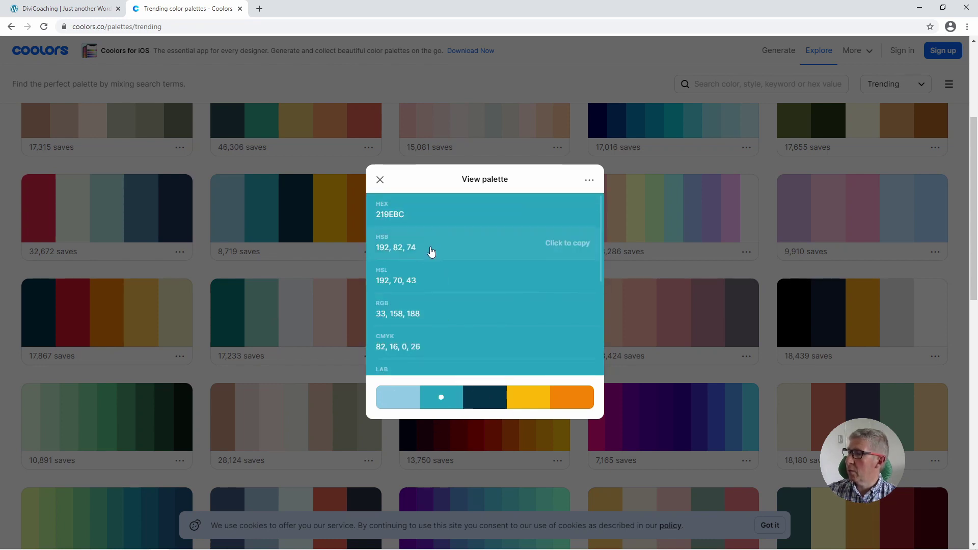
{"action": "left_click", "coordinate": [554, 212]}
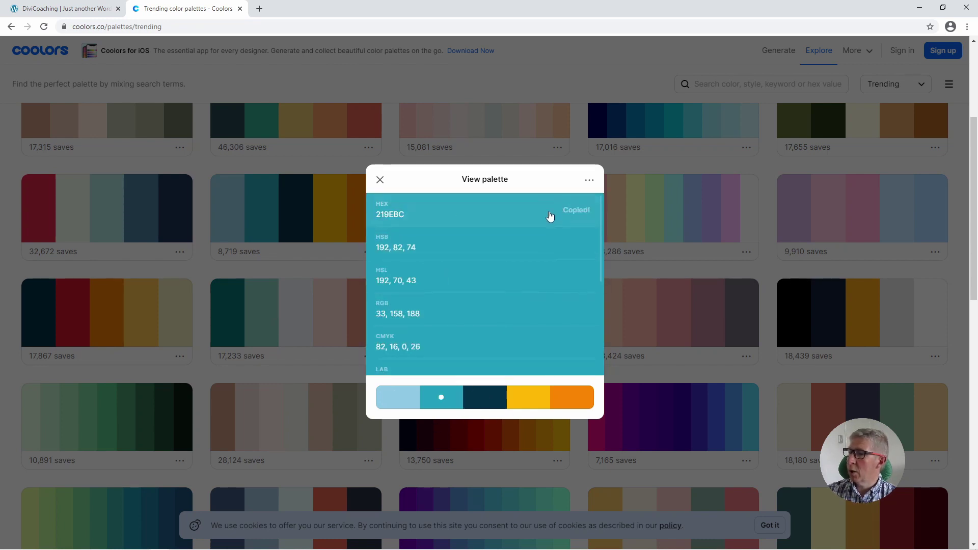
{"action": "left_click", "coordinate": [40, 9]}
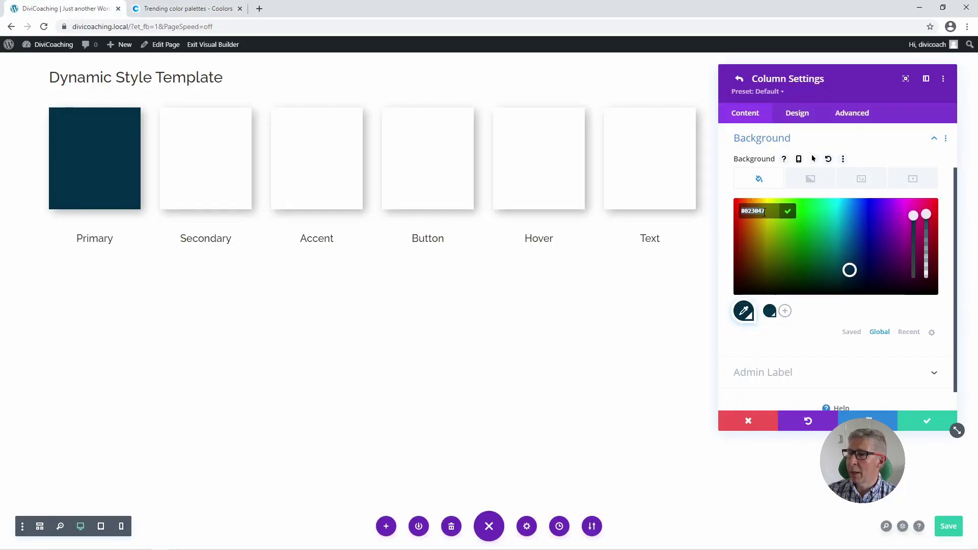
{"action": "type", "text": "#219ebc"}
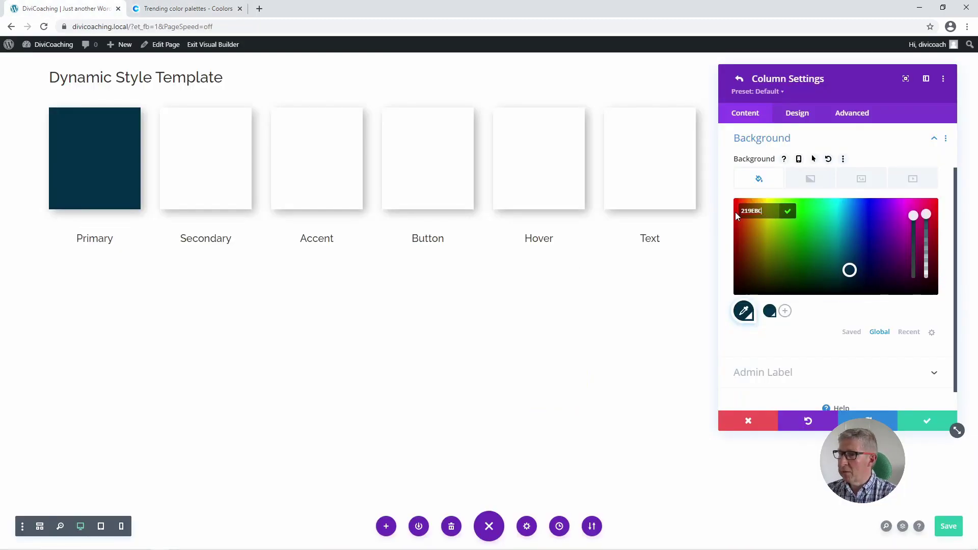
{"action": "left_click", "coordinate": [788, 214]}
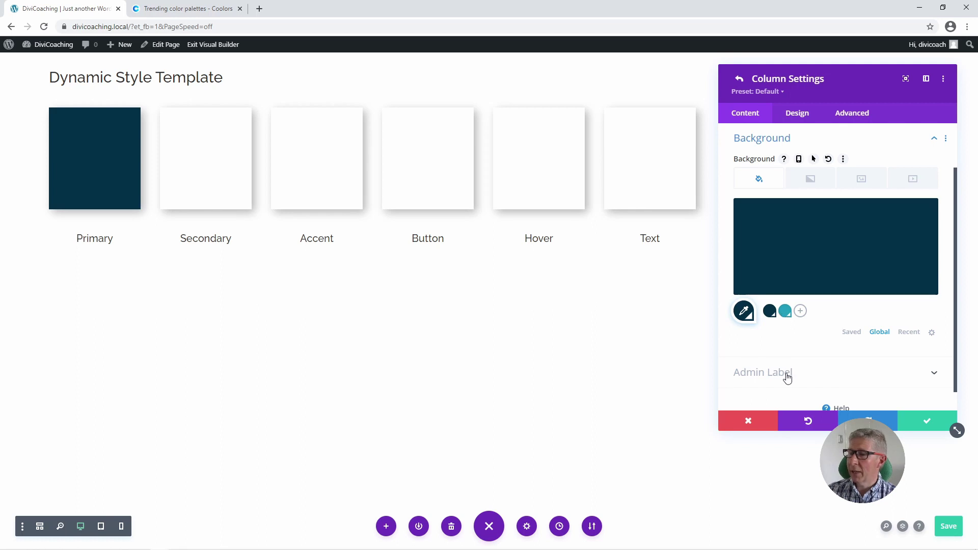
{"action": "left_click", "coordinate": [800, 311]}
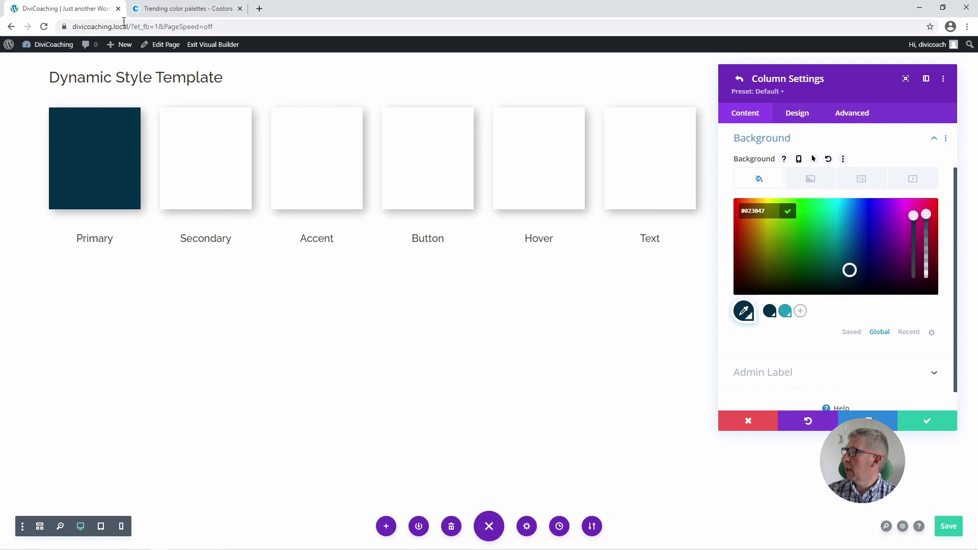
{"action": "left_click", "coordinate": [168, 8]}
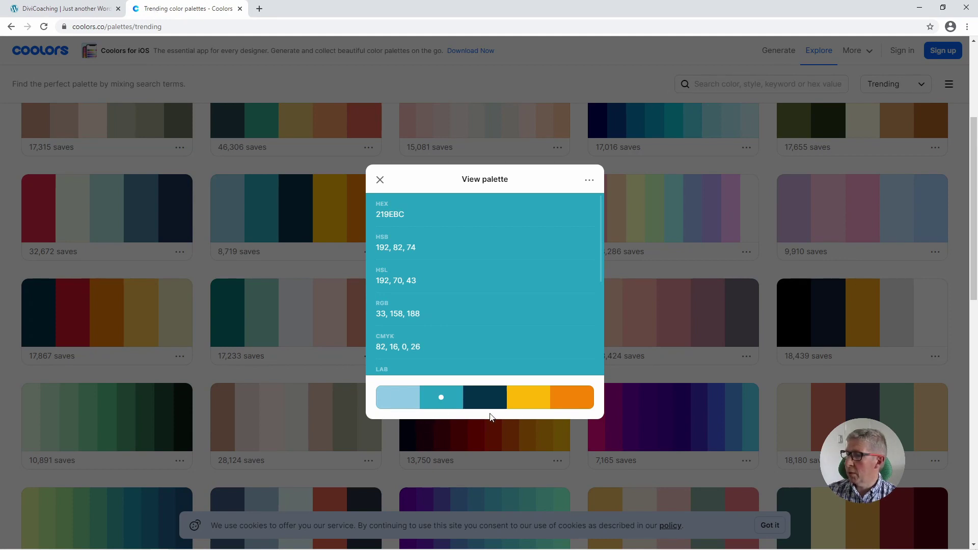
- Copy yellow FFB703 from Coolors and save it as another Divi global colour
{"action": "left_click", "coordinate": [528, 398]}
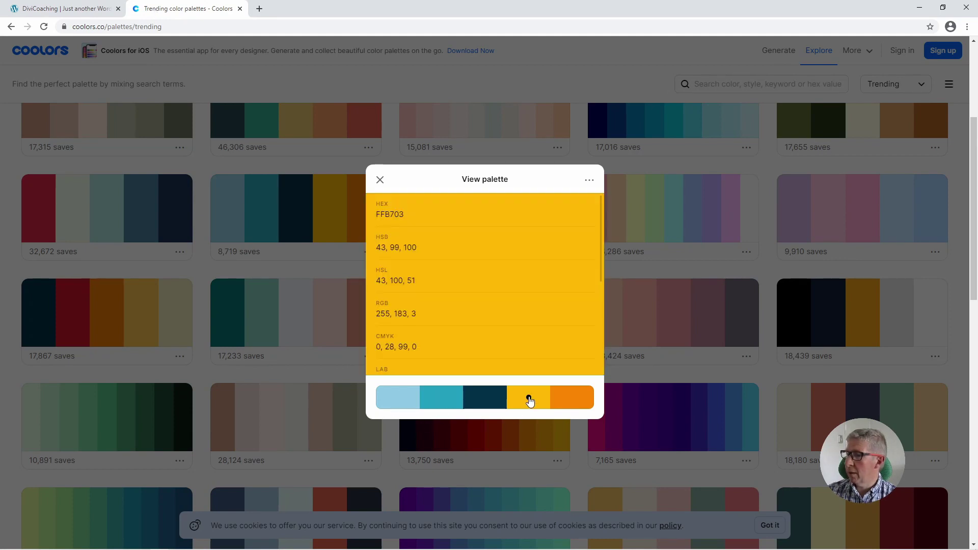
{"action": "left_click", "coordinate": [560, 211]}
{"action": "left_click", "coordinate": [79, 9]}
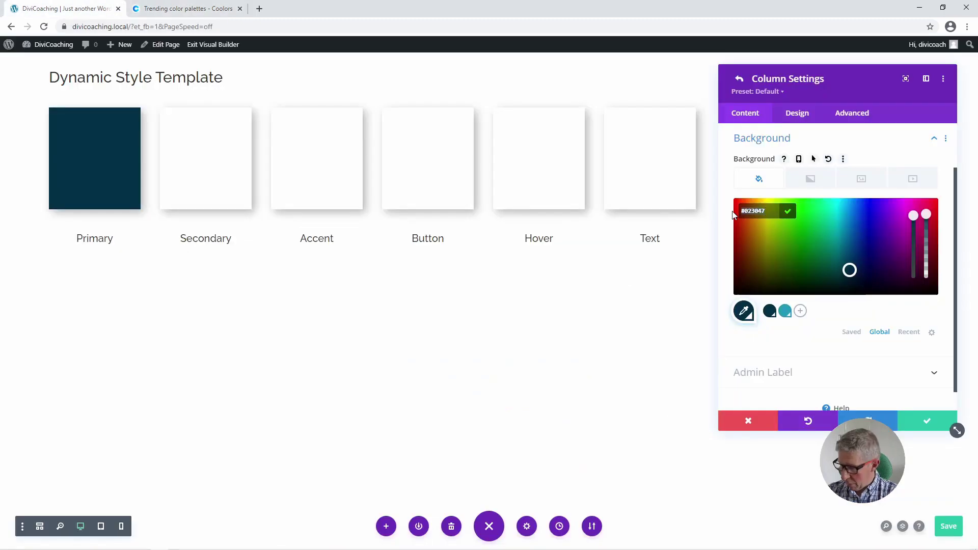
{"action": "key", "text": "ctrl+v"}
{"action": "left_click", "coordinate": [788, 212]}
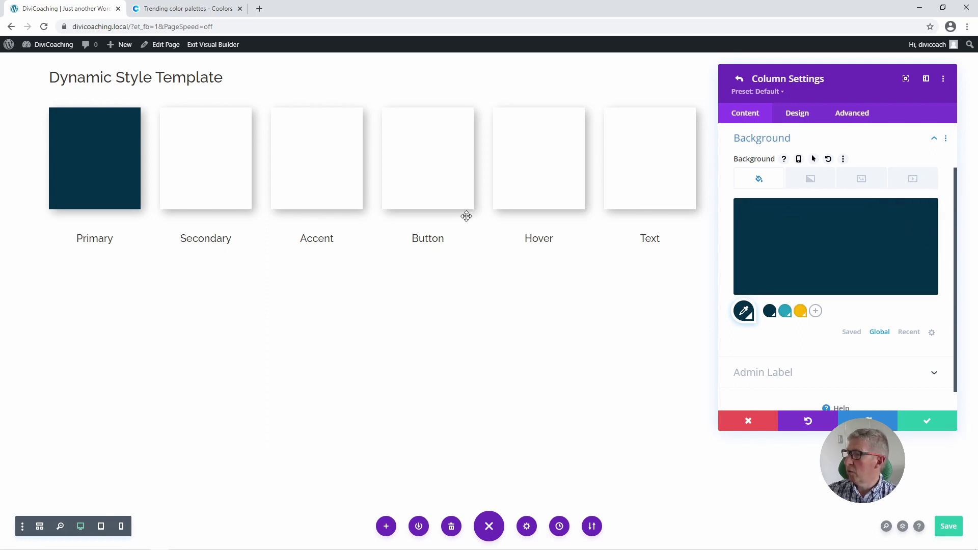
{"action": "left_click", "coordinate": [816, 312]}
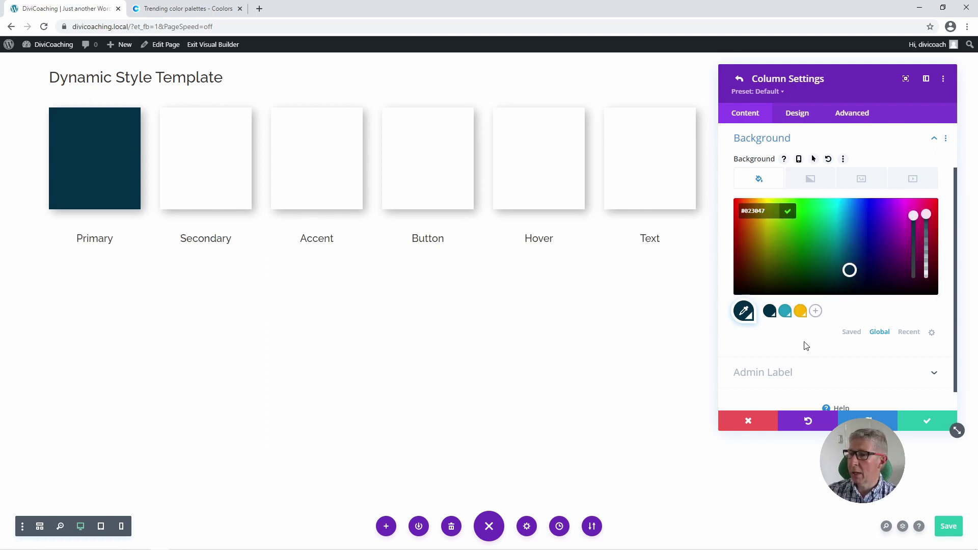
{"action": "left_click", "coordinate": [182, 9]}
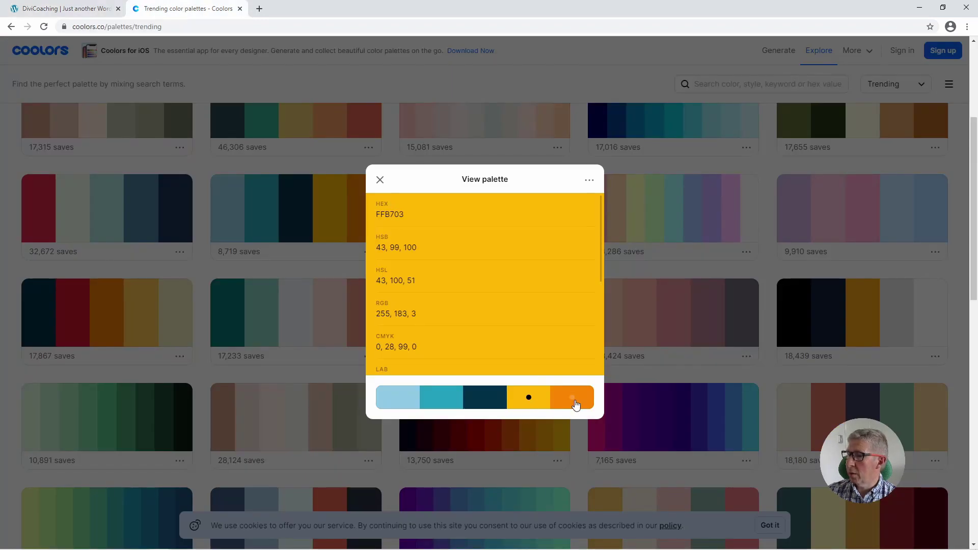
- Copy orange FB8500 from Coolors and save it as a Divi global colour
{"action": "left_click", "coordinate": [573, 399]}
{"action": "left_click", "coordinate": [511, 212]}
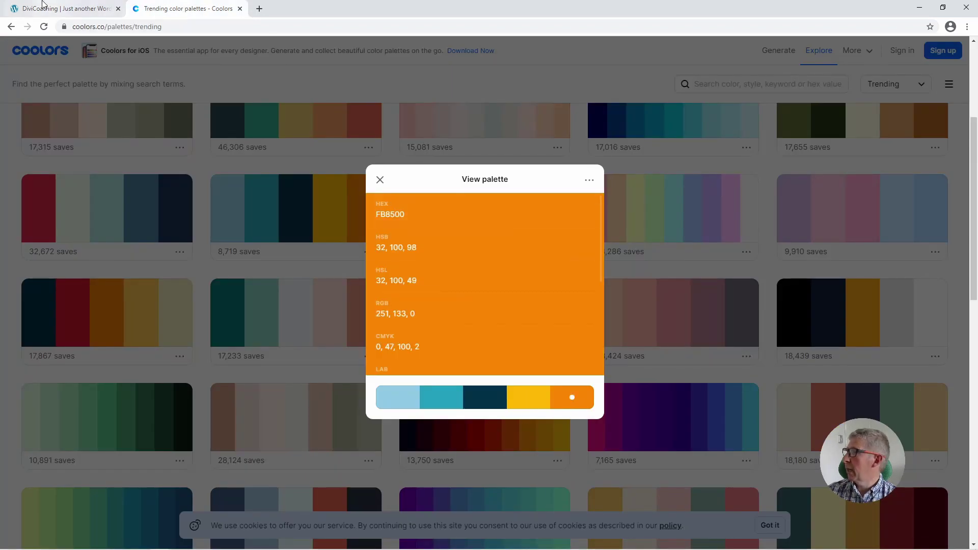
{"action": "left_click", "coordinate": [61, 9]}
{"action": "key", "text": "ctrl+a"}
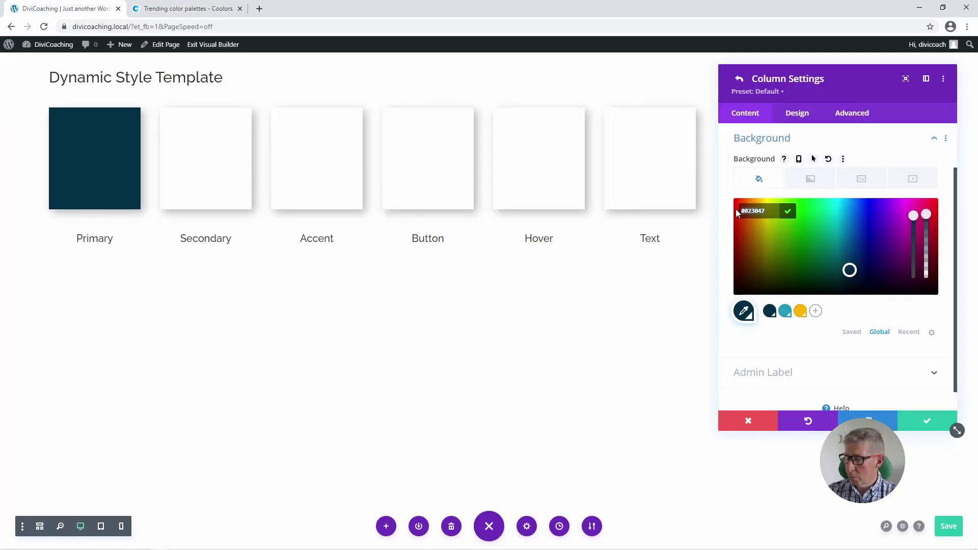
{"action": "type", "text": "FB8500"}
{"action": "left_click", "coordinate": [786, 212]}
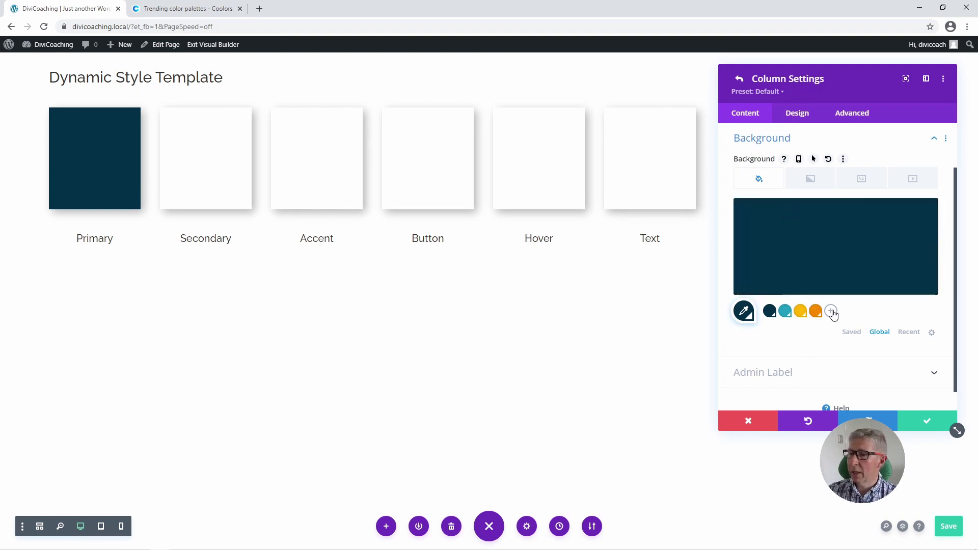
{"action": "left_click", "coordinate": [831, 311]}
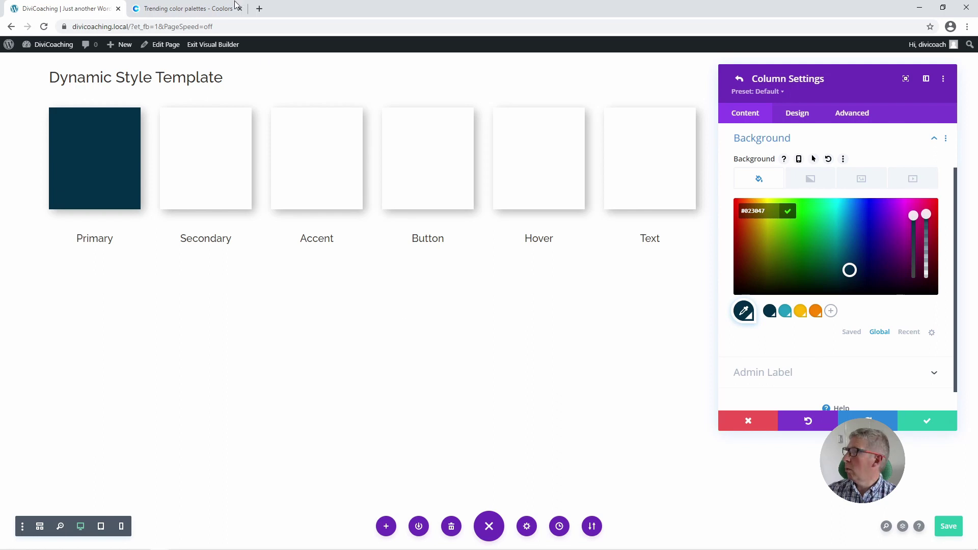
{"action": "left_click", "coordinate": [192, 9]}
- Copy light blue 8ECAE6 from Coolors and save it as a Divi global colour
{"action": "left_click", "coordinate": [398, 397]}
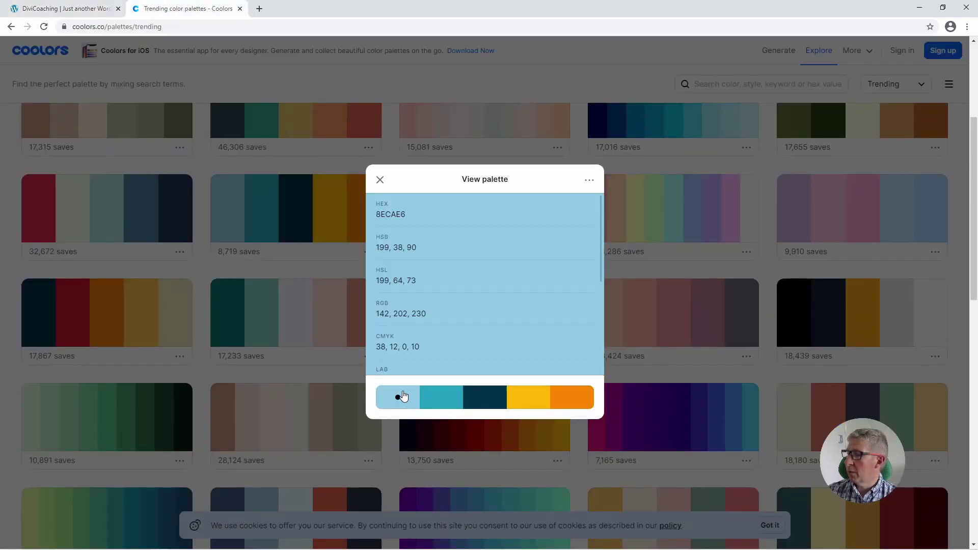
{"action": "left_click", "coordinate": [557, 204]}
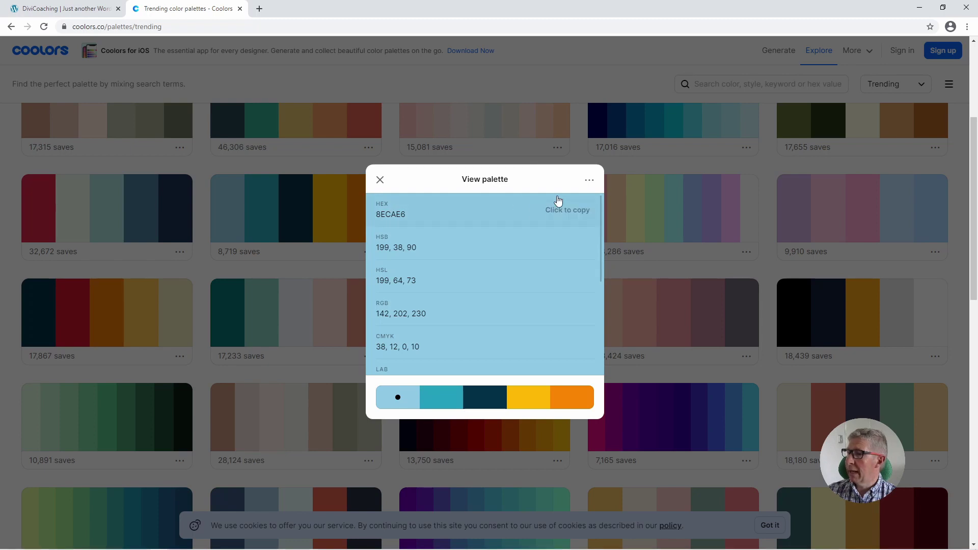
{"action": "left_click", "coordinate": [51, 9]}
{"action": "type", "text": "8ECAE6"}
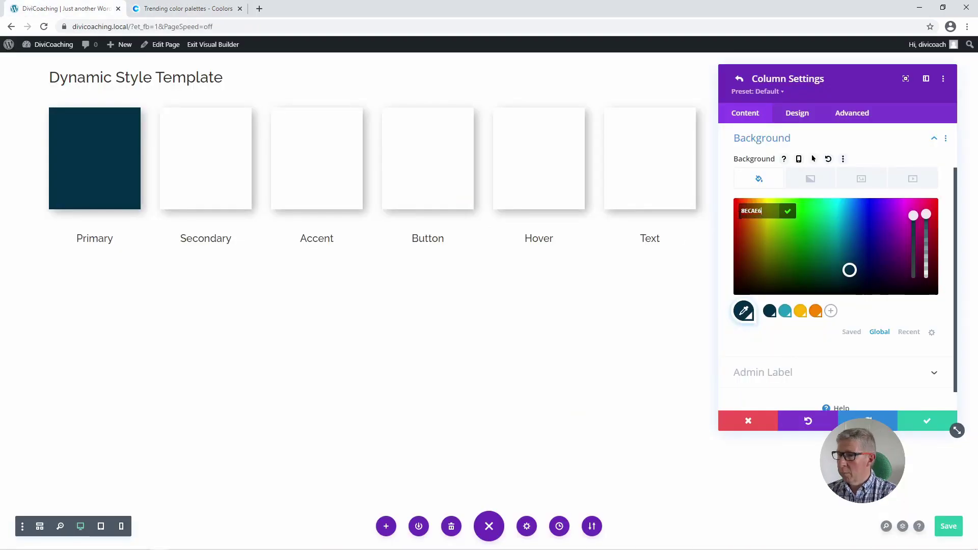
{"action": "left_click", "coordinate": [788, 211]}
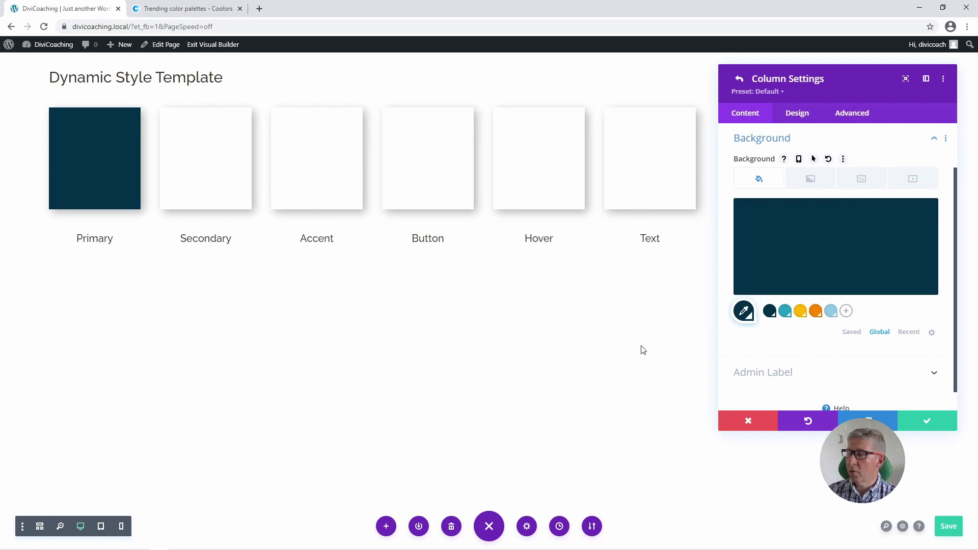
- Add a translucent dark grey rgba(0,0,0,0.8) as another global colour
{"action": "left_click", "coordinate": [792, 211]}
{"action": "type", "text": "rgba(0,0,0,0.8)"}
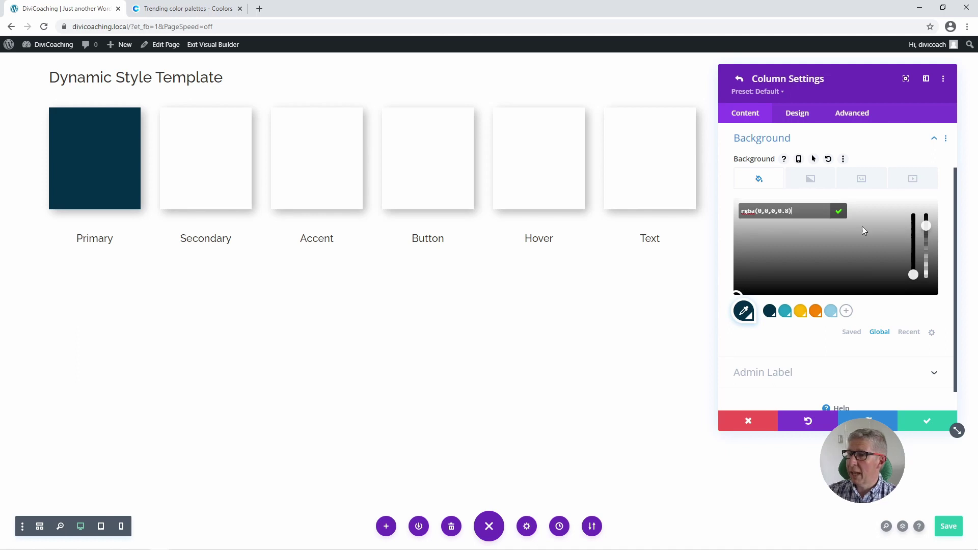
{"action": "left_click", "coordinate": [839, 212]}
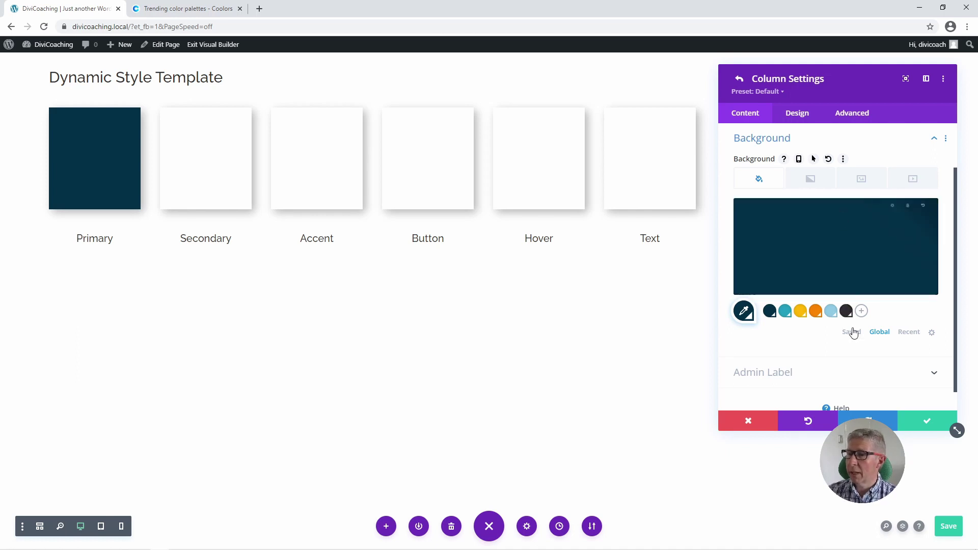
{"action": "left_click", "coordinate": [846, 313]}
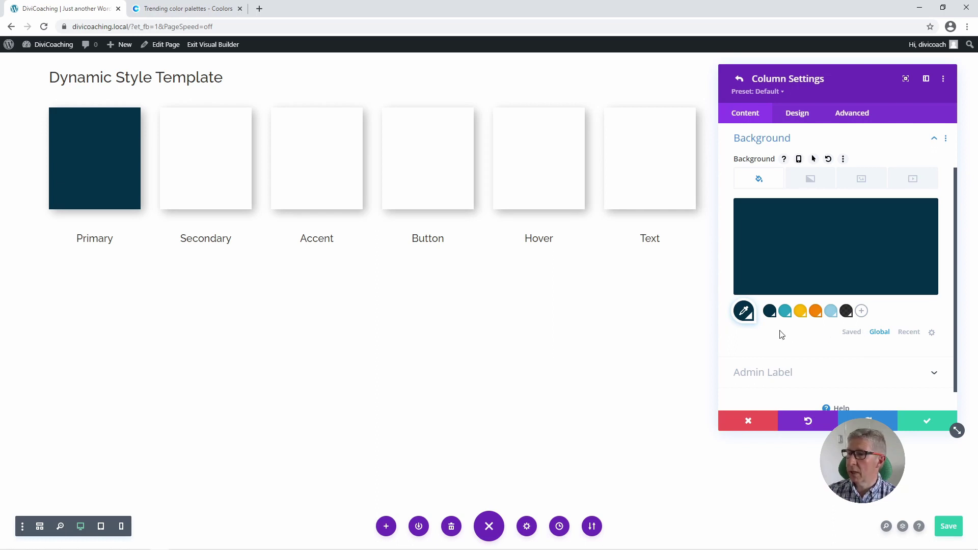
- Fill the Secondary, Accent and Button squares with the teal, yellow and orange global colours
{"action": "left_click", "coordinate": [739, 78]}
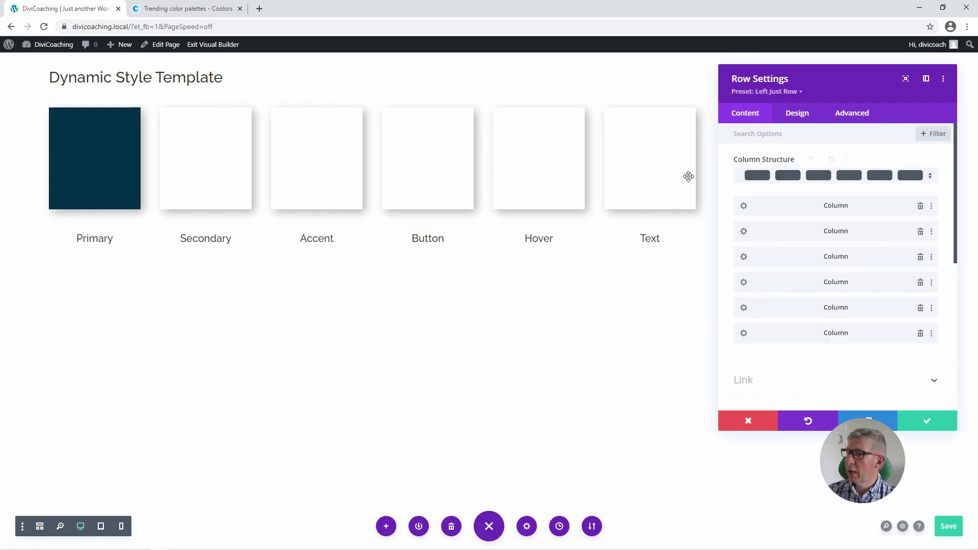
{"action": "left_click", "coordinate": [743, 231]}
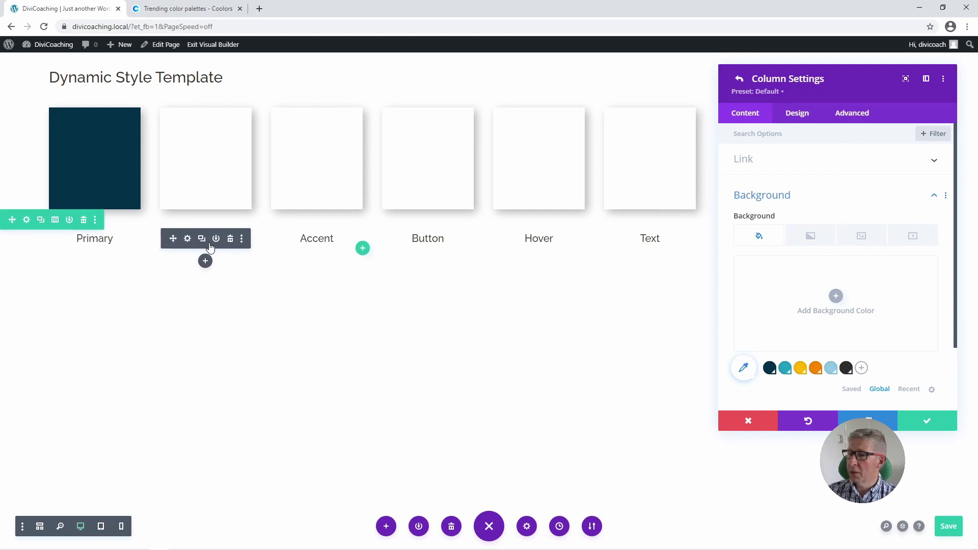
{"action": "left_click", "coordinate": [785, 368]}
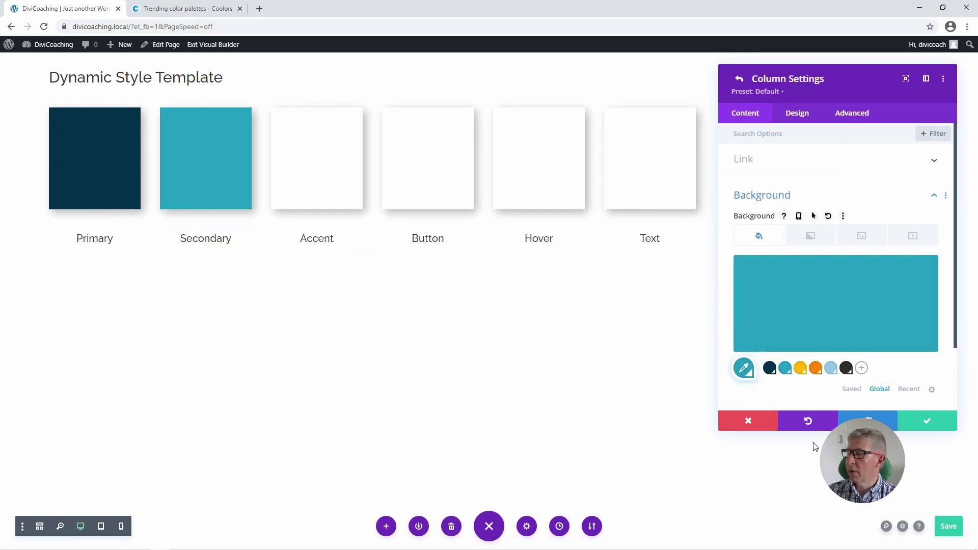
{"action": "left_click", "coordinate": [828, 215]}
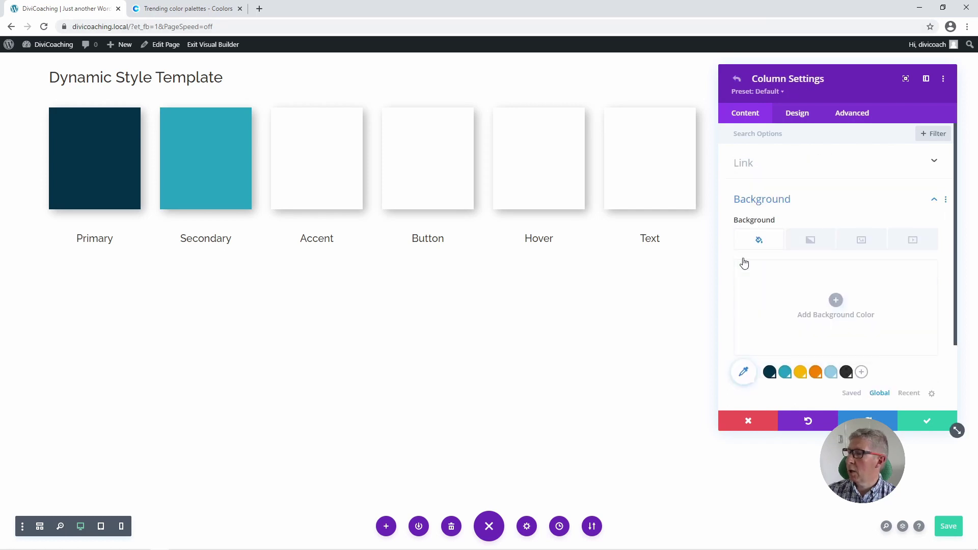
{"action": "left_click", "coordinate": [800, 368]}
{"action": "left_click", "coordinate": [739, 82]}
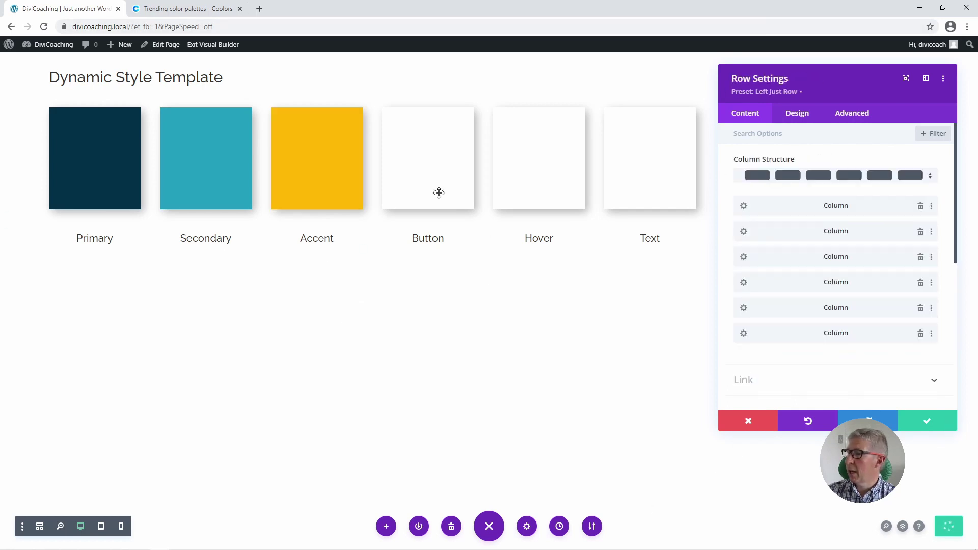
{"action": "left_click", "coordinate": [744, 282]}
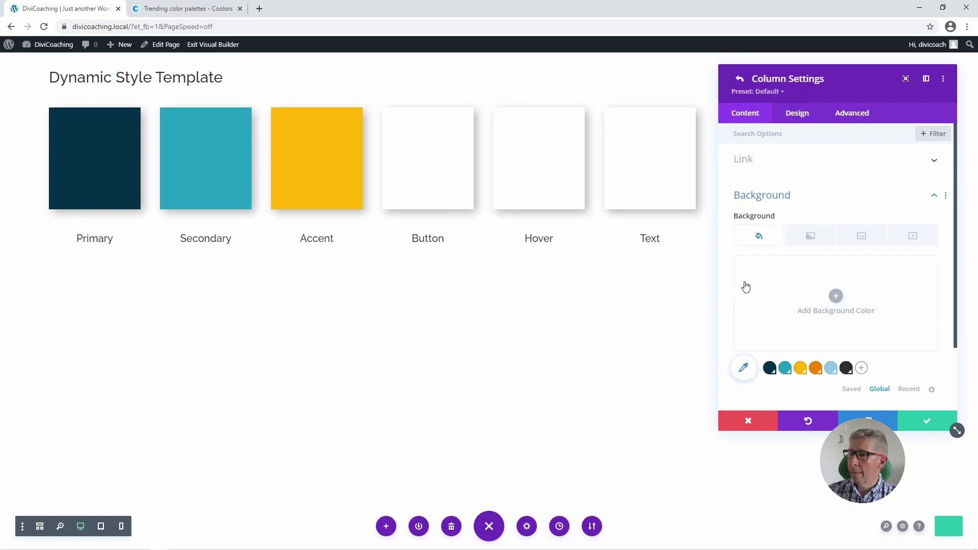
{"action": "left_click", "coordinate": [815, 367]}
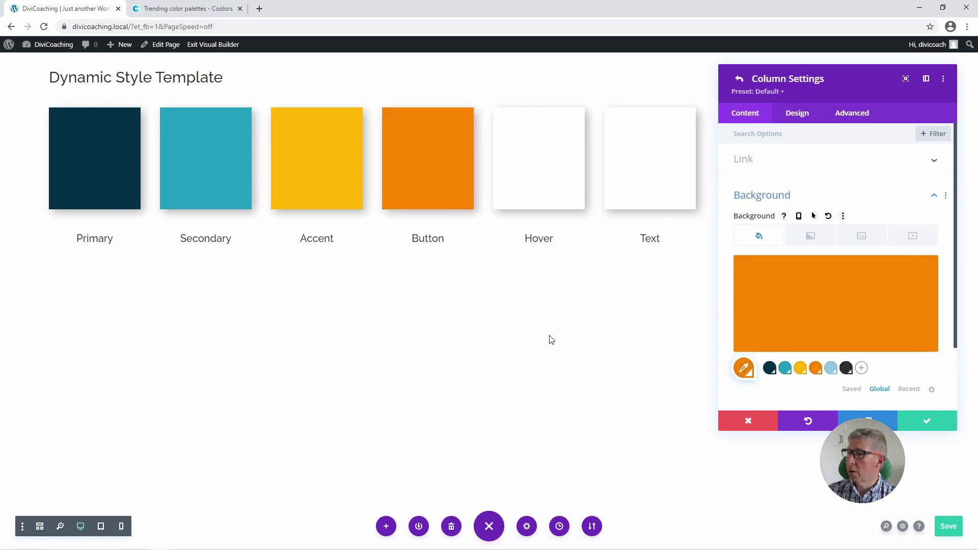
- Fill the Hover square with light blue and the Text square with dark grey
{"action": "left_click", "coordinate": [739, 80]}
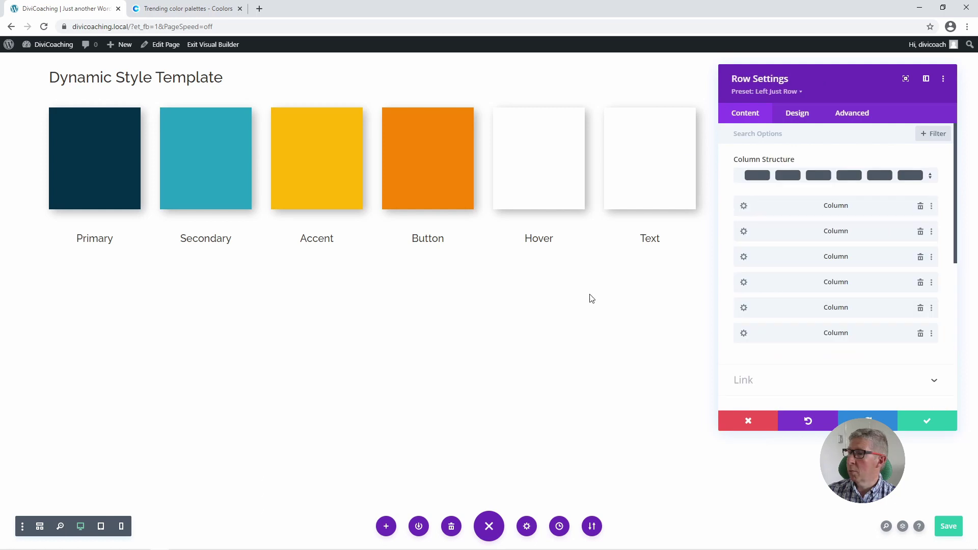
{"action": "left_click", "coordinate": [744, 308]}
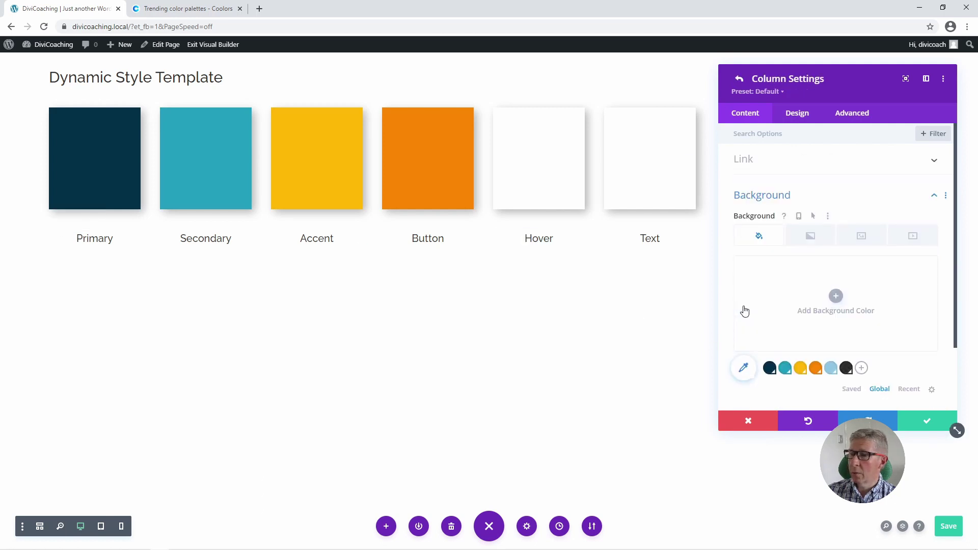
{"action": "left_click", "coordinate": [831, 368]}
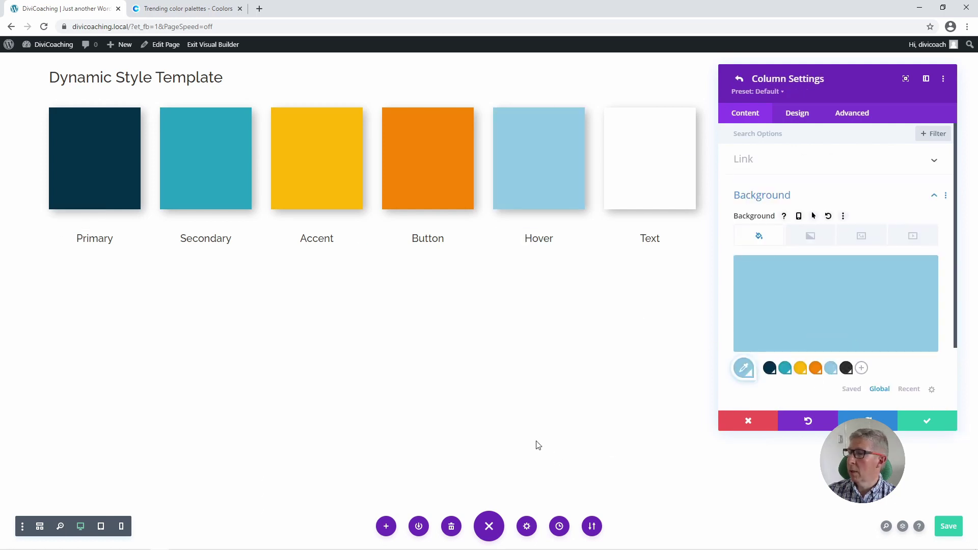
{"action": "left_click", "coordinate": [738, 81]}
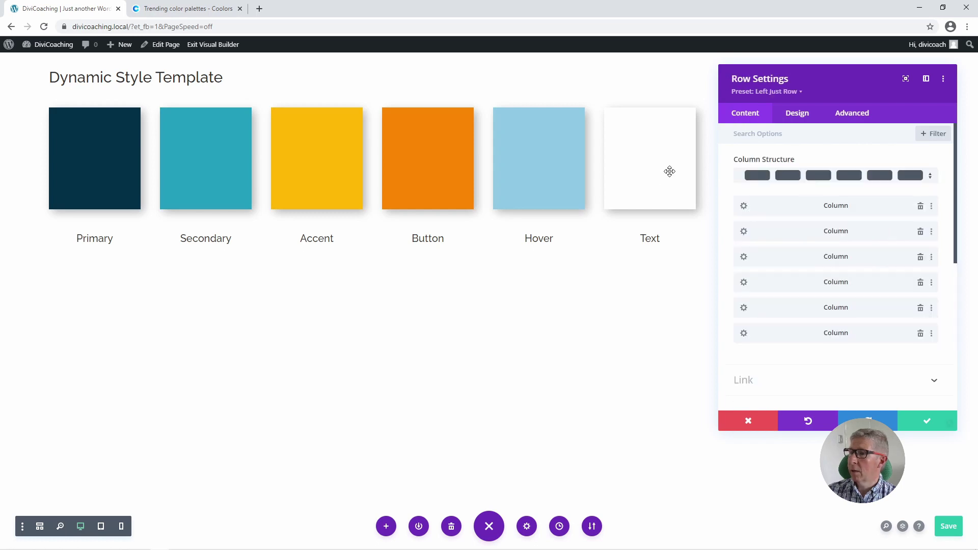
{"action": "left_click", "coordinate": [743, 333]}
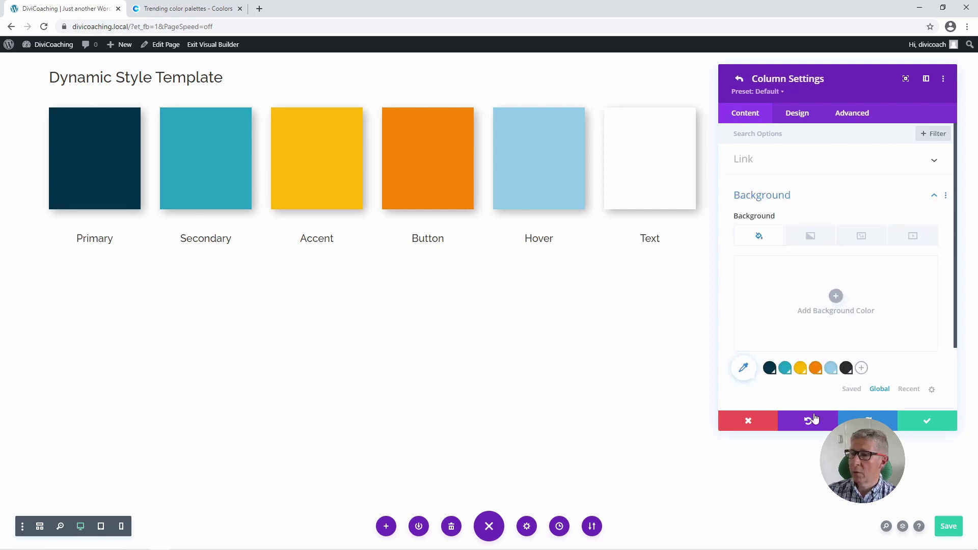
{"action": "left_click", "coordinate": [847, 369]}
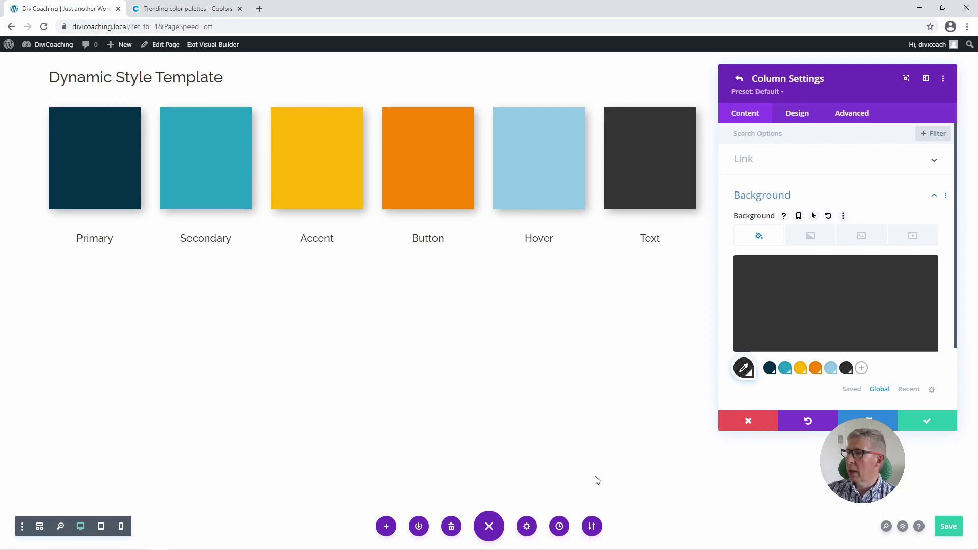
{"action": "left_click", "coordinate": [926, 422]}
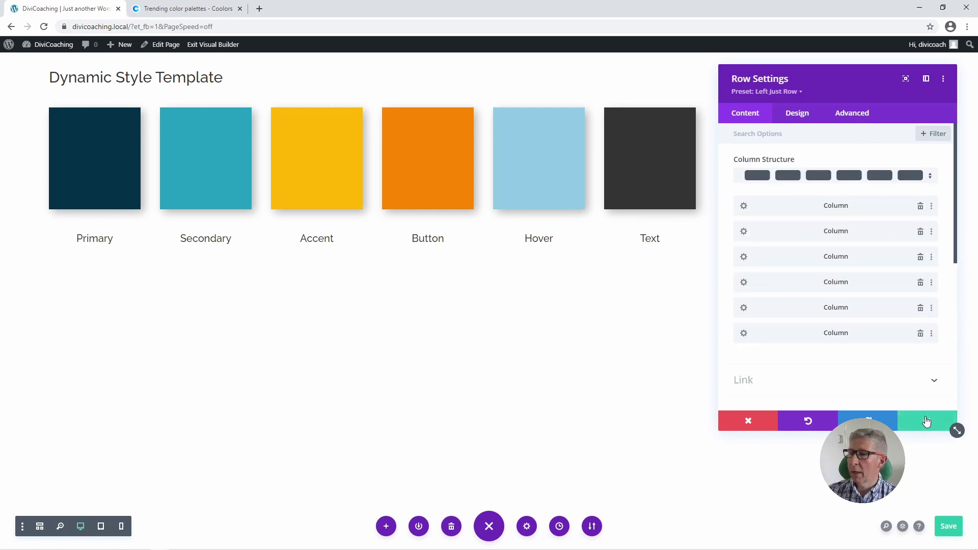
- Insert the saved Blurb Row layout from the Divi library below the colour swatches
{"action": "left_click", "coordinate": [929, 422]}
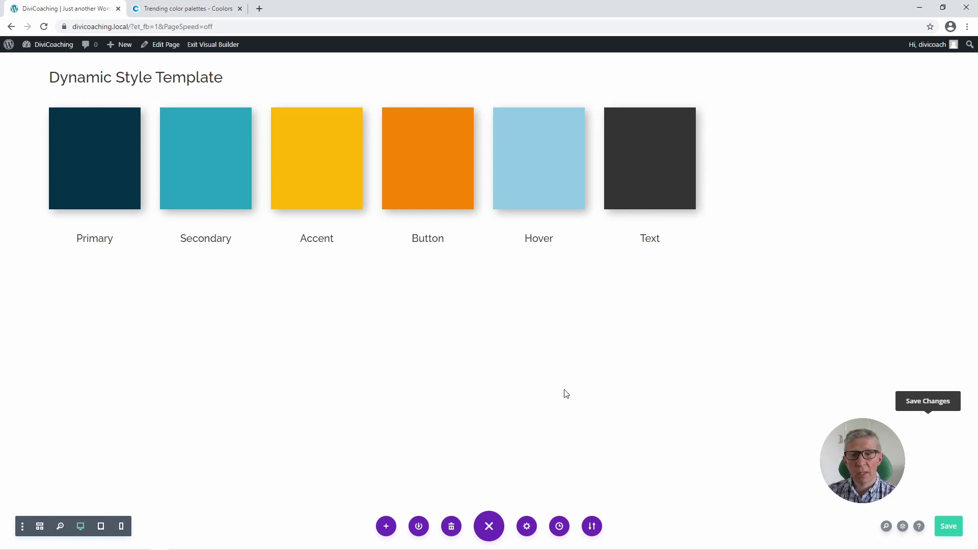
{"action": "mouse_move", "coordinate": [372, 284]}
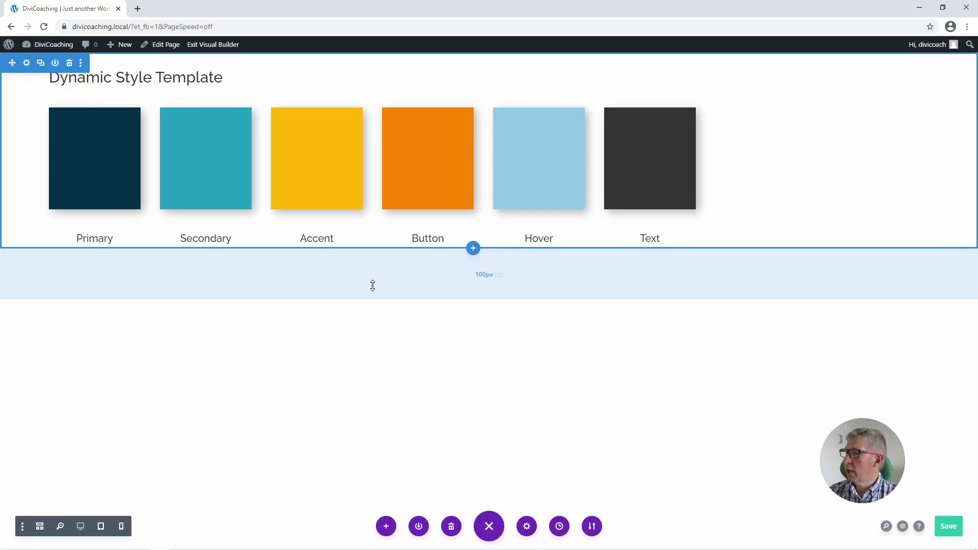
{"action": "left_click", "coordinate": [474, 249]}
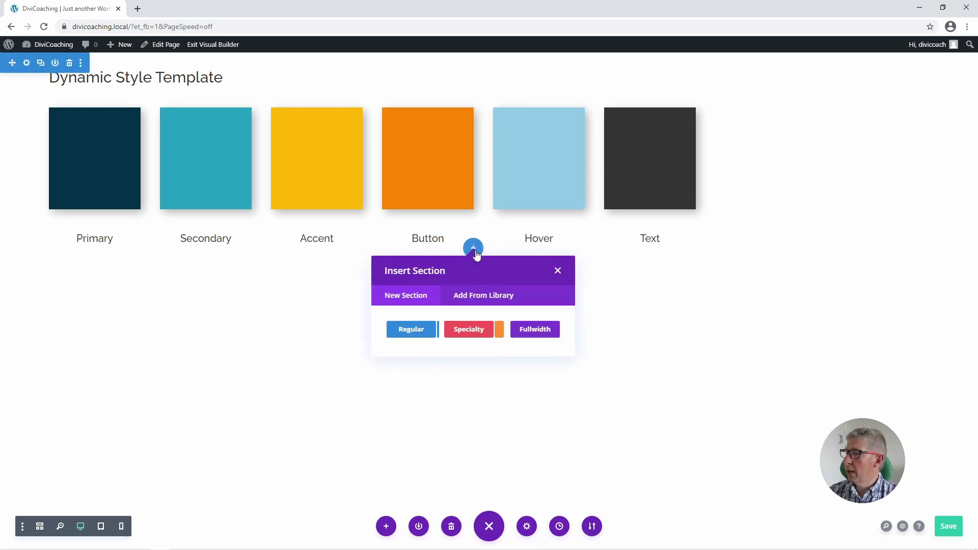
{"action": "left_click", "coordinate": [471, 306]}
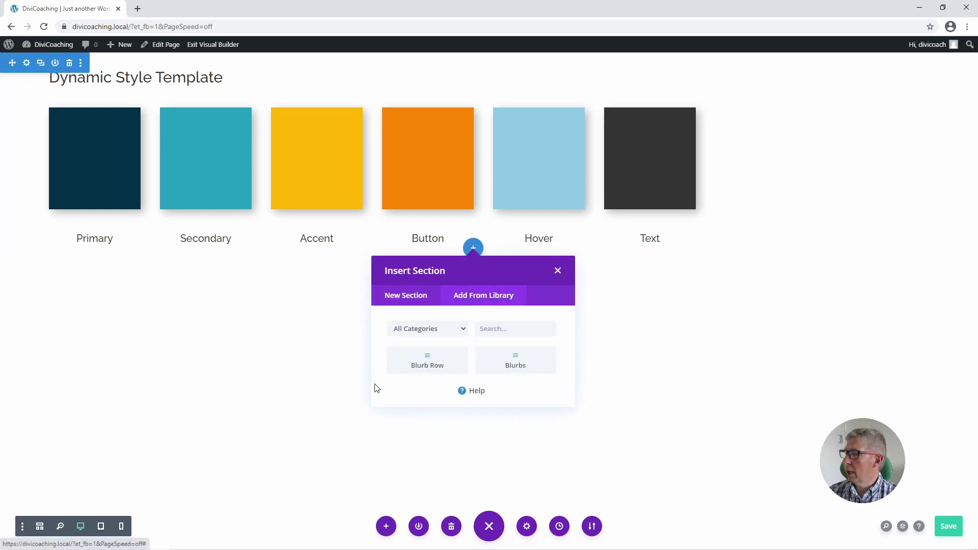
{"action": "left_click", "coordinate": [427, 363]}
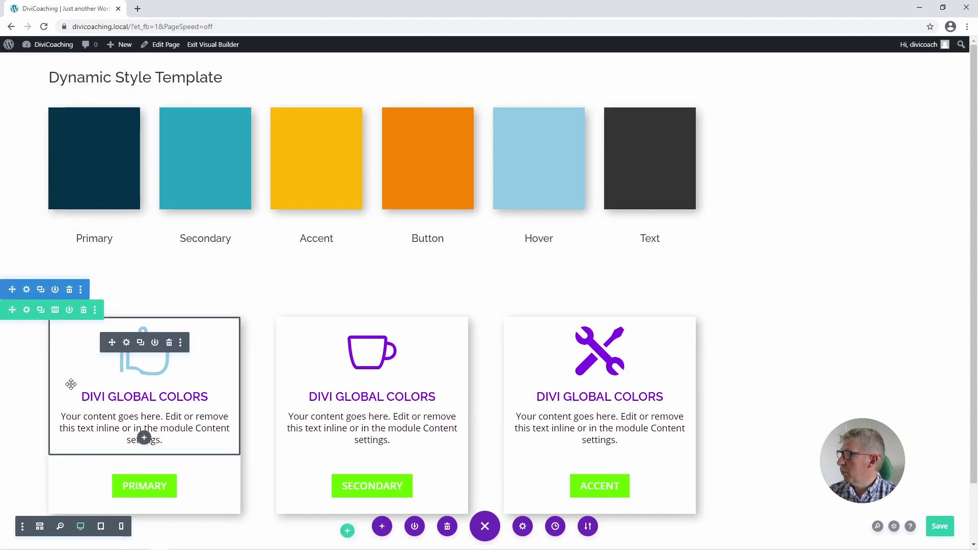
- Set the first blurb's thumbs-up icon to the navy global colour
{"action": "left_click", "coordinate": [126, 343]}
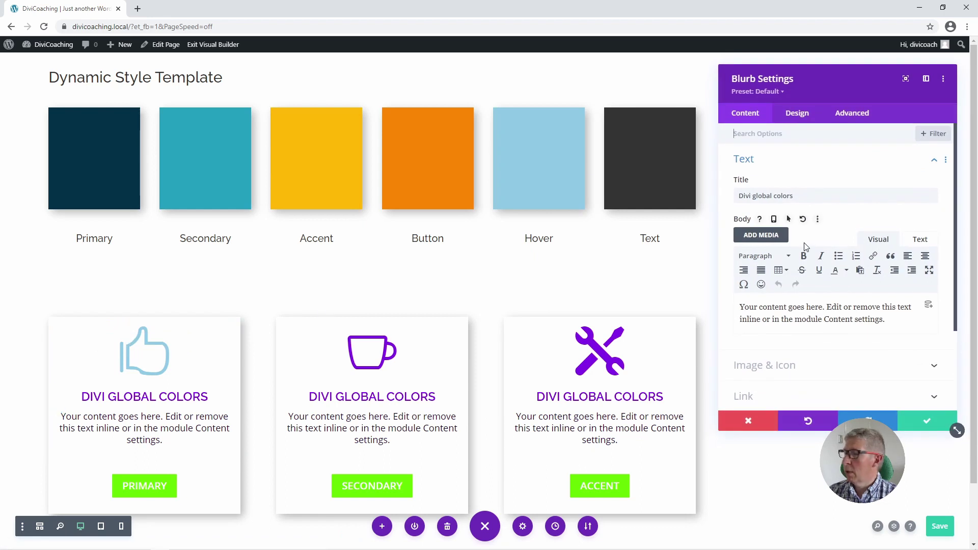
{"action": "left_click", "coordinate": [796, 116]}
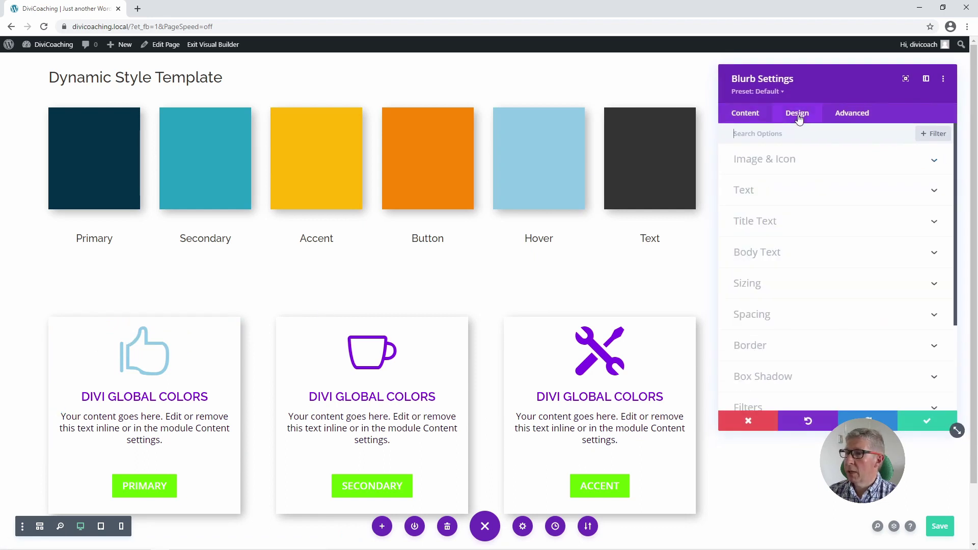
{"action": "left_click", "coordinate": [772, 161]}
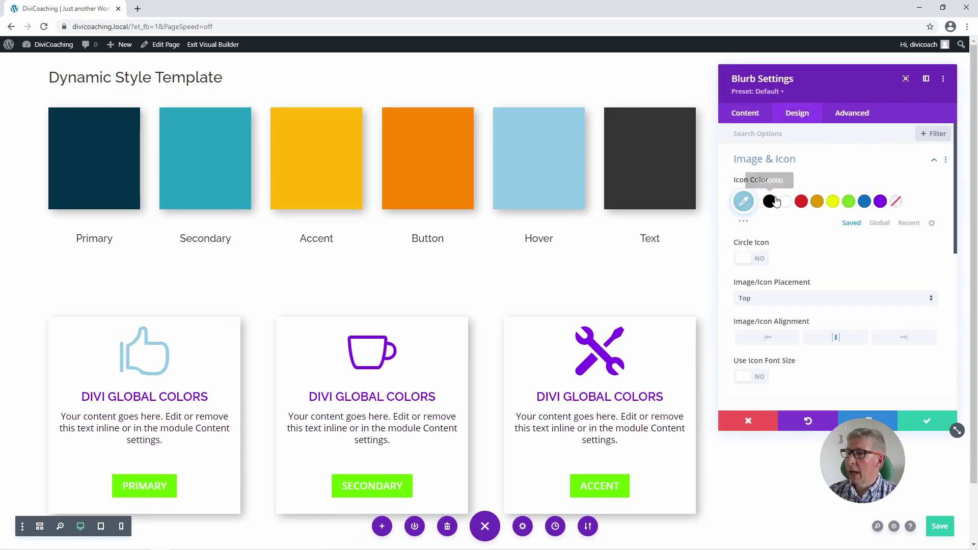
{"action": "left_click", "coordinate": [879, 223]}
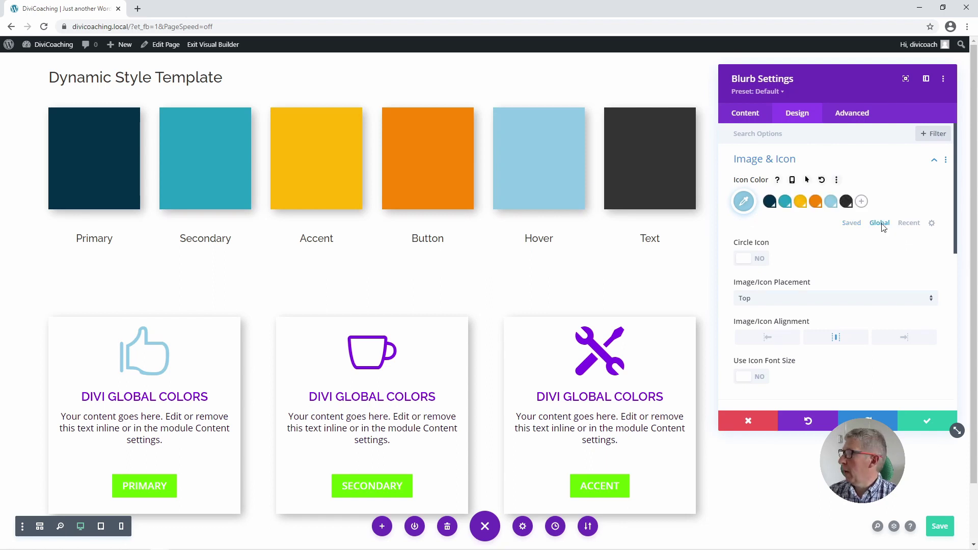
{"action": "left_click", "coordinate": [770, 202]}
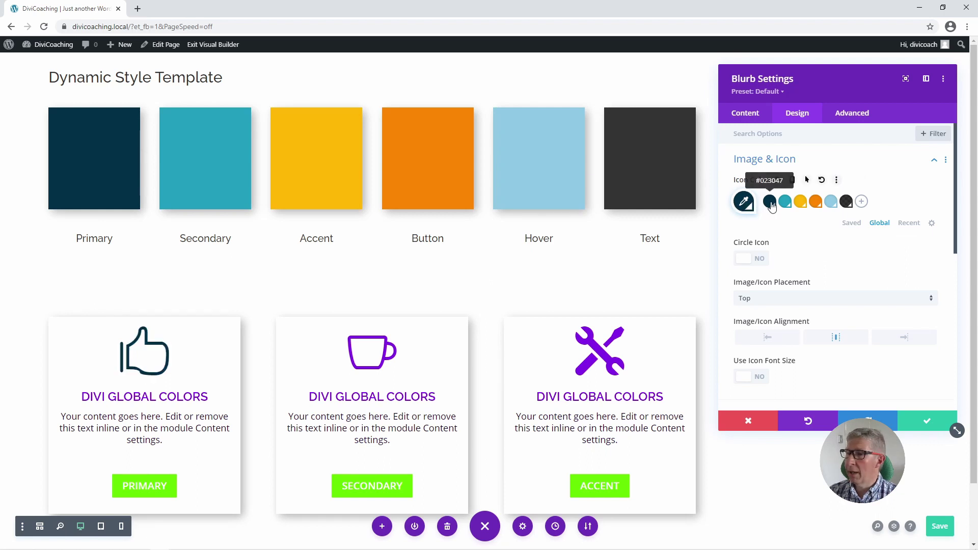
{"action": "key", "text": "Escape"}
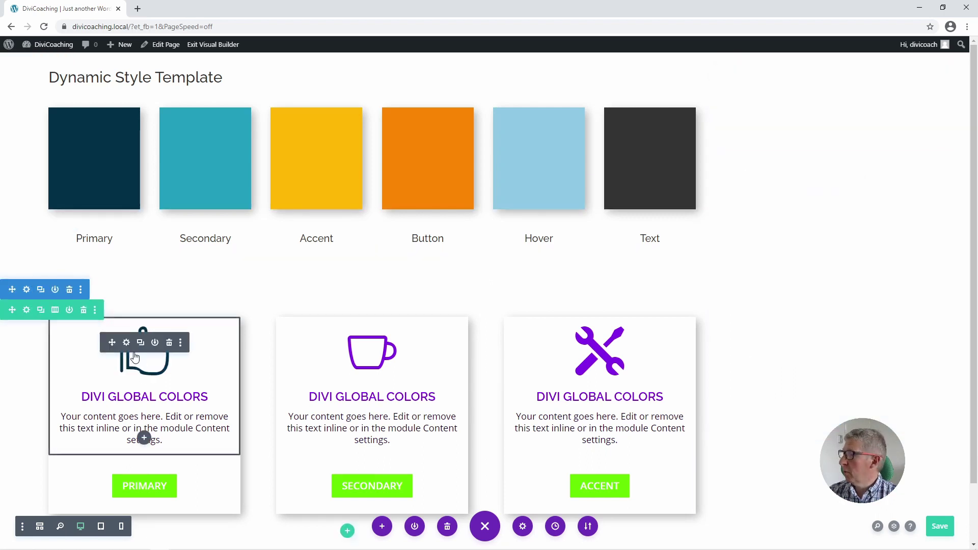
- Make the first blurb's title text the teal global colour
{"action": "left_click", "coordinate": [128, 346]}
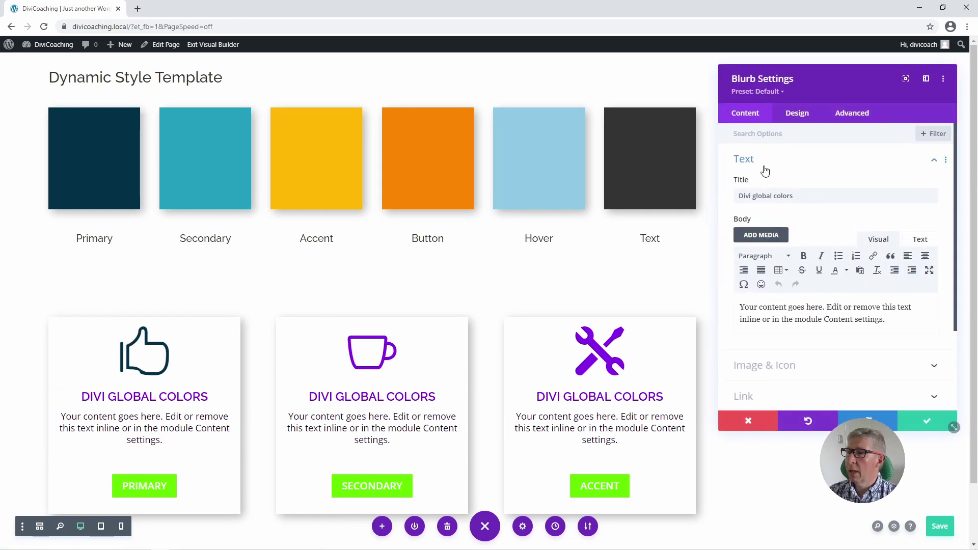
{"action": "left_click", "coordinate": [793, 119]}
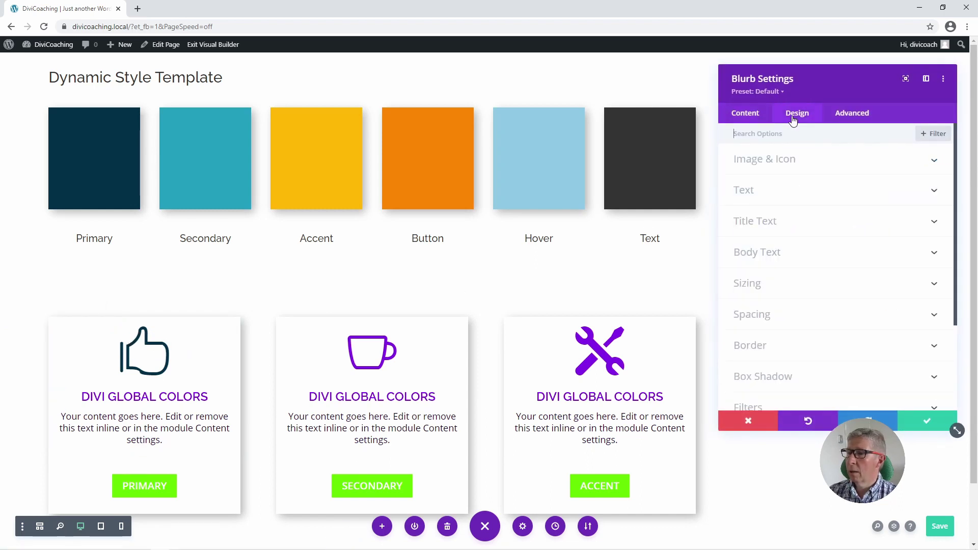
{"action": "left_click", "coordinate": [762, 222]}
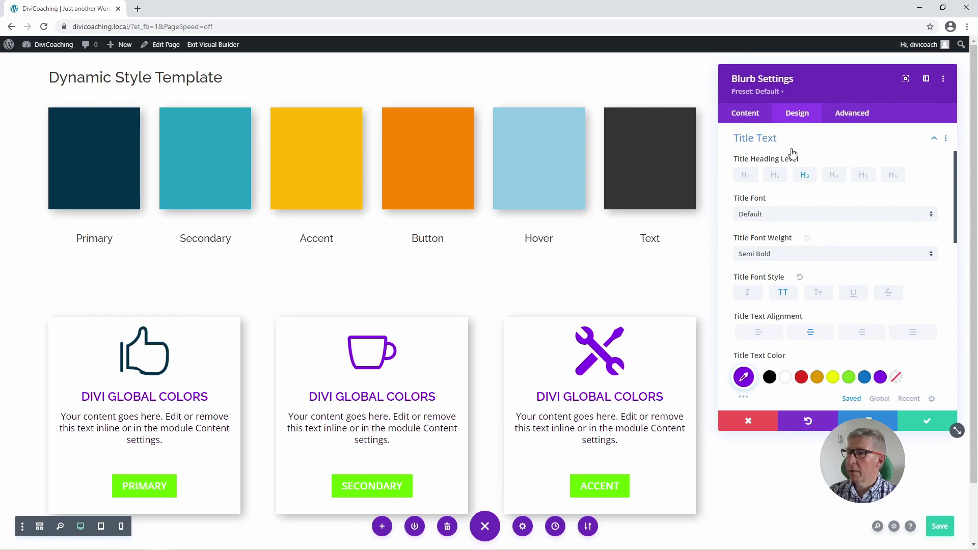
{"action": "scroll", "coordinate": [805, 326], "scroll_direction": "down", "scroll_amount": 3}
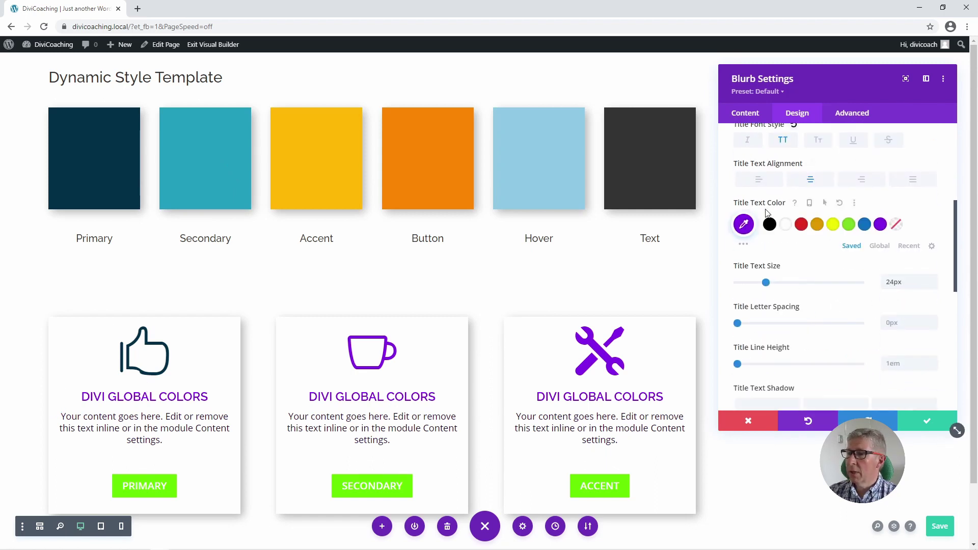
{"action": "left_click", "coordinate": [882, 247]}
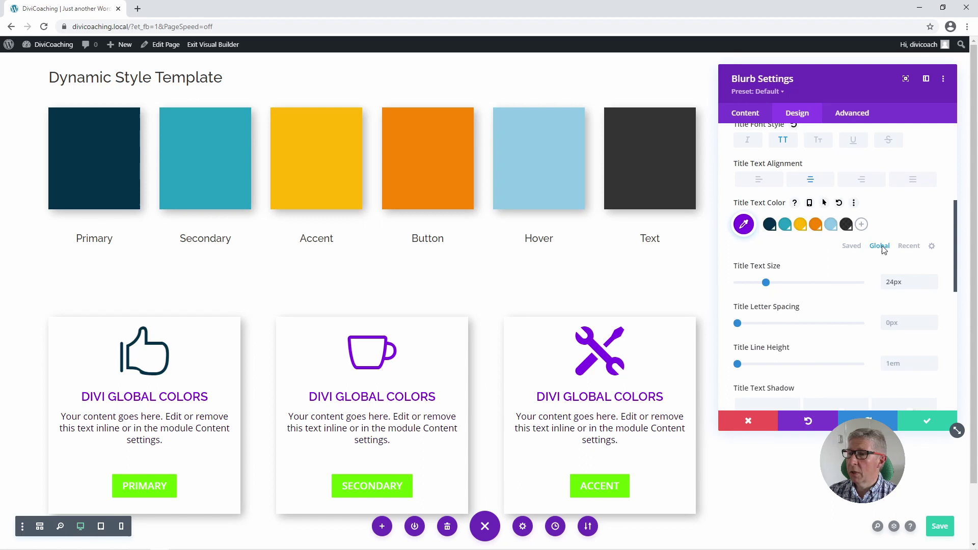
{"action": "left_click", "coordinate": [785, 225]}
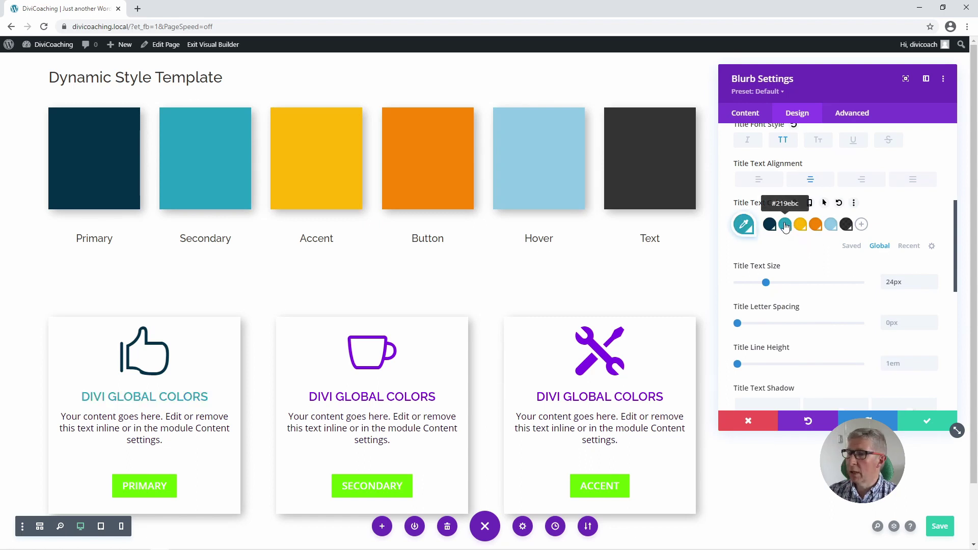
{"action": "scroll", "coordinate": [823, 272], "scroll_direction": "up", "scroll_amount": 5}
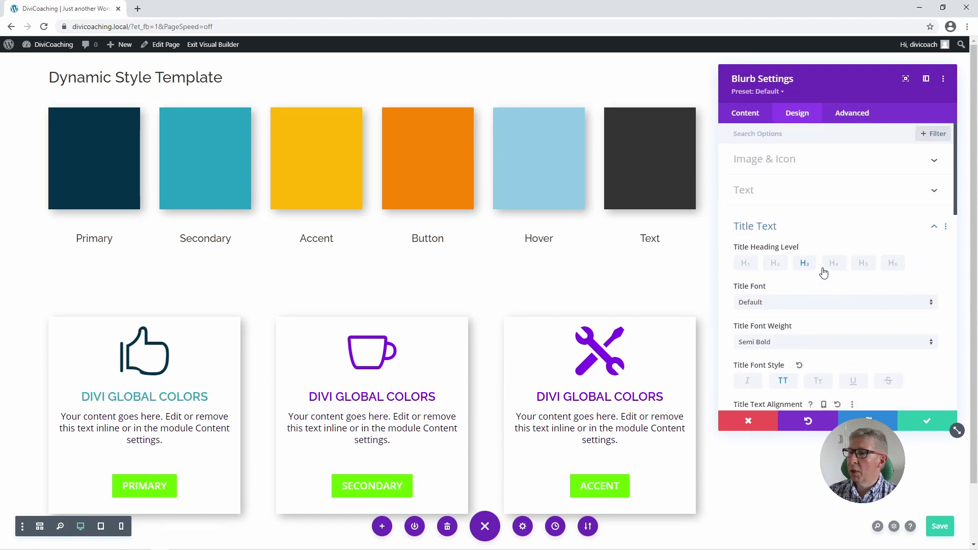
- Set the blurb's body text to the dark grey global colour, then open the PRIMARY button's settings
{"action": "scroll", "coordinate": [821, 257], "scroll_direction": "down", "scroll_amount": 10}
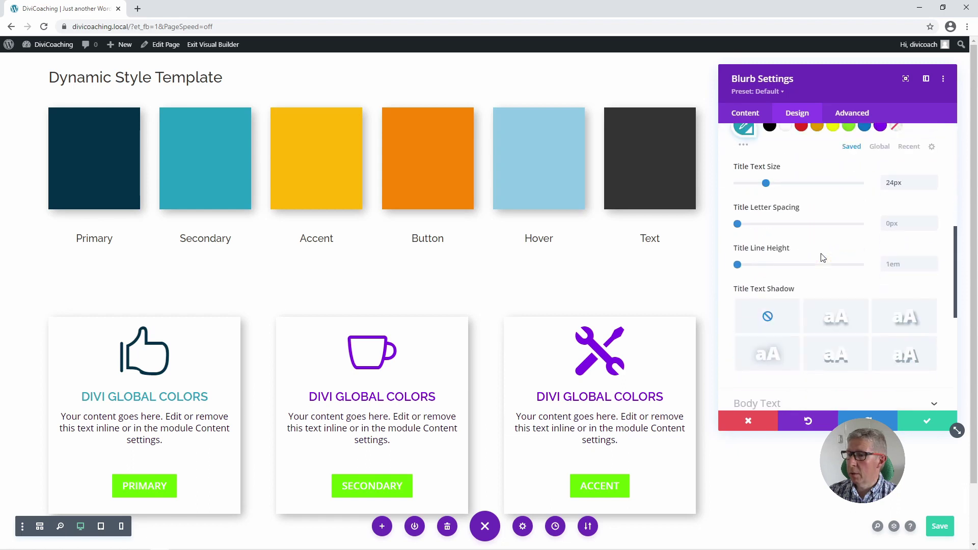
{"action": "left_click", "coordinate": [778, 289]}
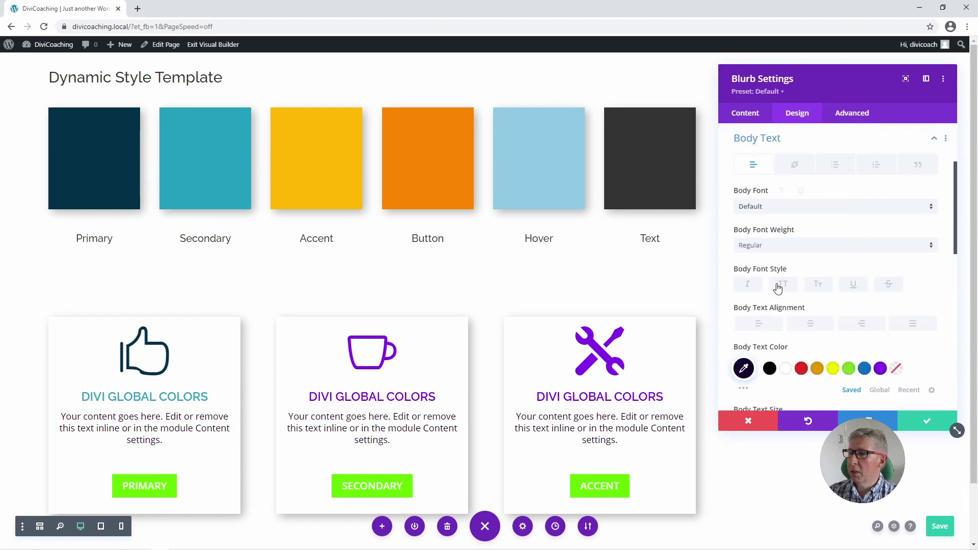
{"action": "scroll", "coordinate": [811, 306], "scroll_direction": "down", "scroll_amount": 2}
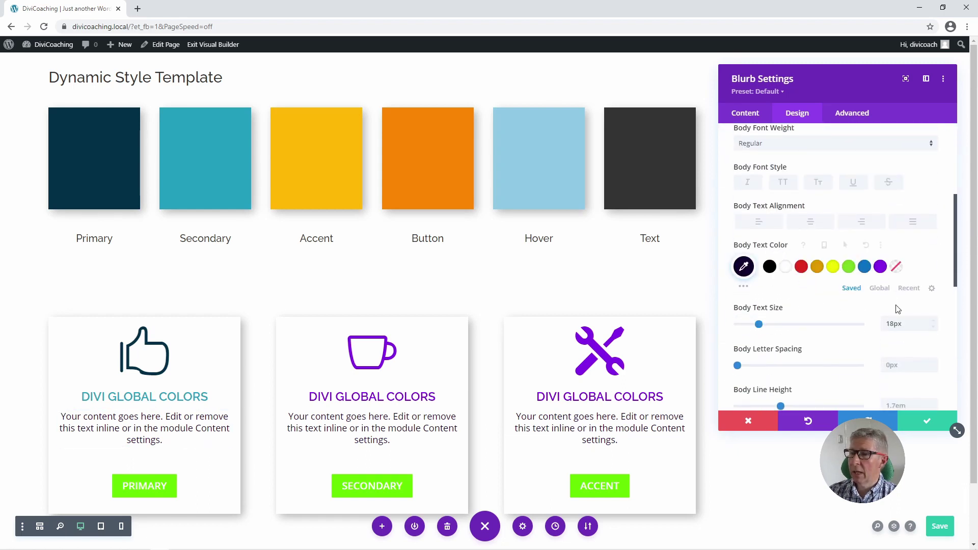
{"action": "left_click", "coordinate": [879, 289]}
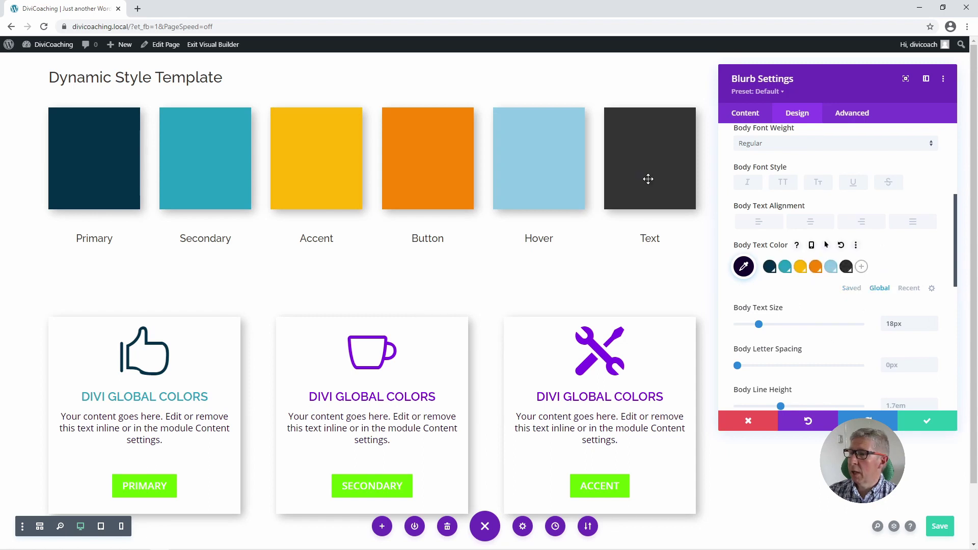
{"action": "left_click", "coordinate": [846, 267]}
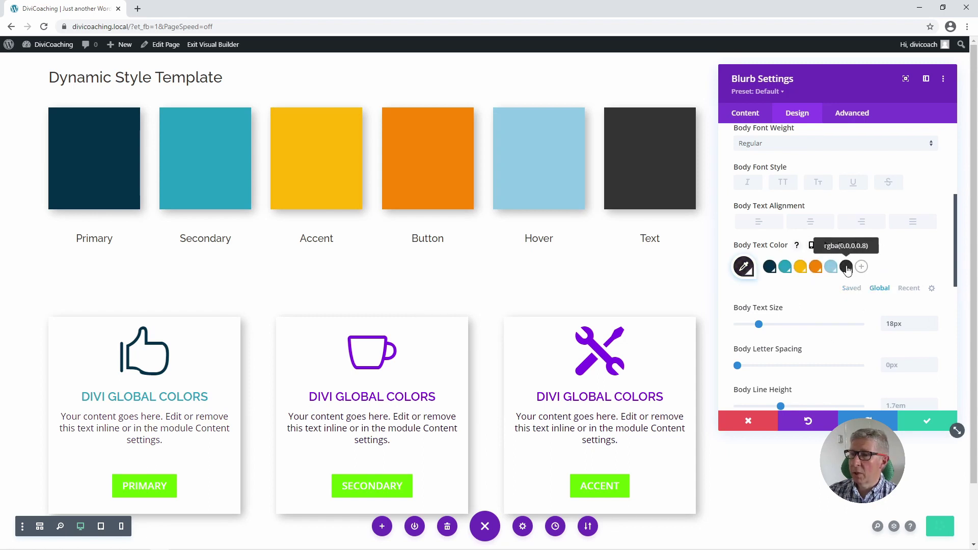
{"action": "key", "text": "Escape"}
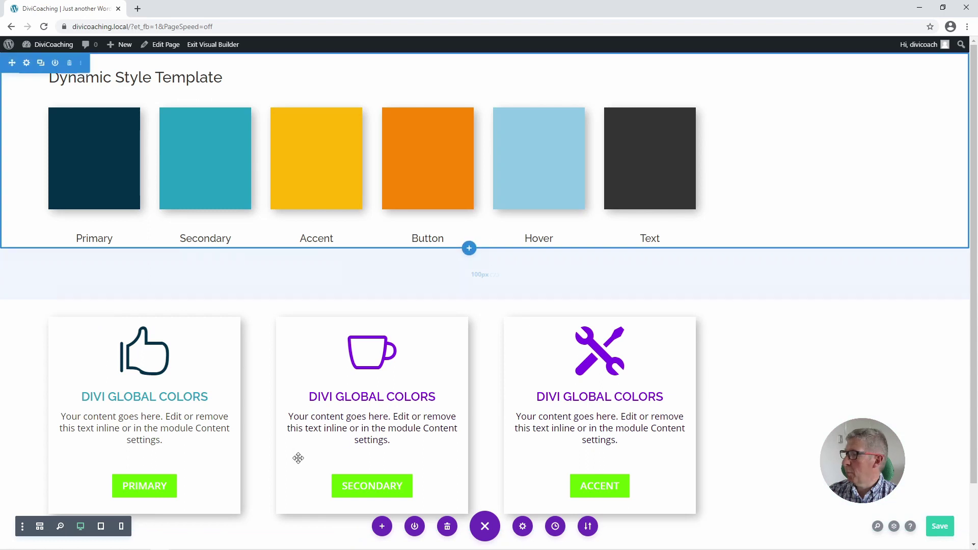
{"action": "mouse_move", "coordinate": [139, 488]}
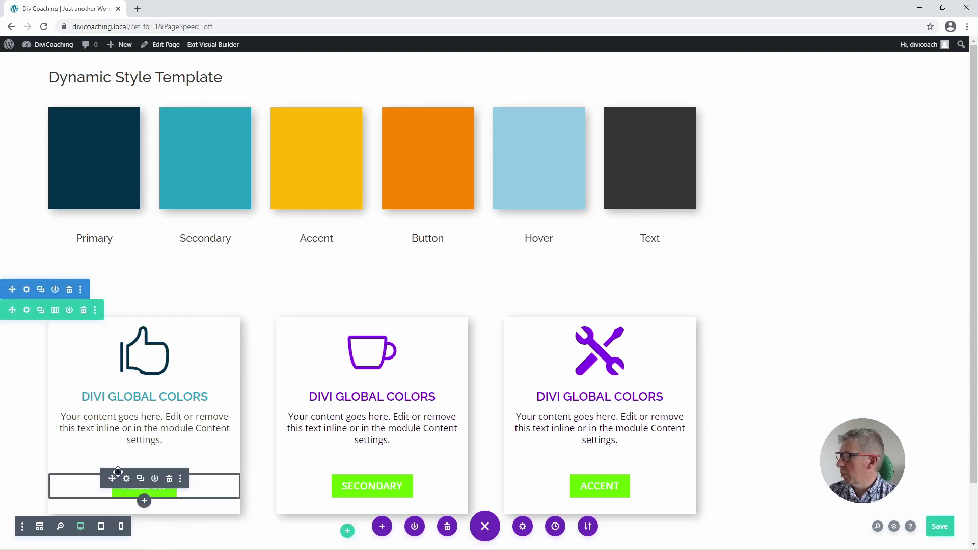
{"action": "left_click", "coordinate": [127, 479]}
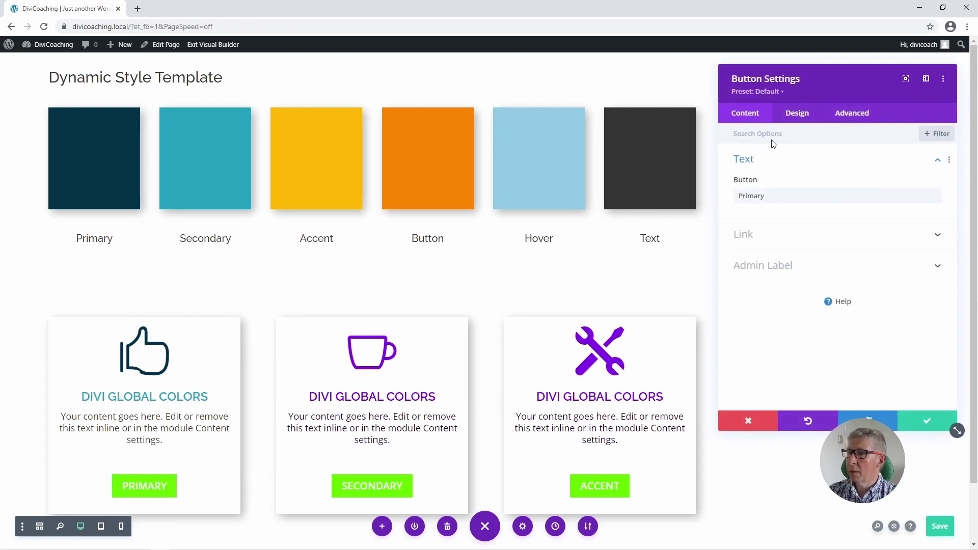
- Give the PRIMARY button an orange global background and a light blue hover background
{"action": "left_click", "coordinate": [795, 117]}
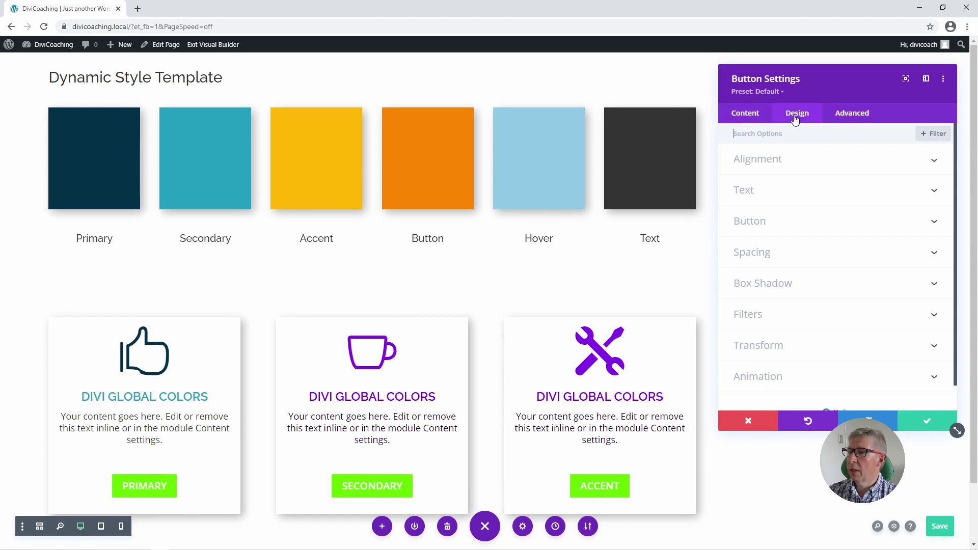
{"action": "left_click", "coordinate": [762, 224]}
{"action": "scroll", "coordinate": [808, 356], "scroll_direction": "down", "scroll_amount": 3}
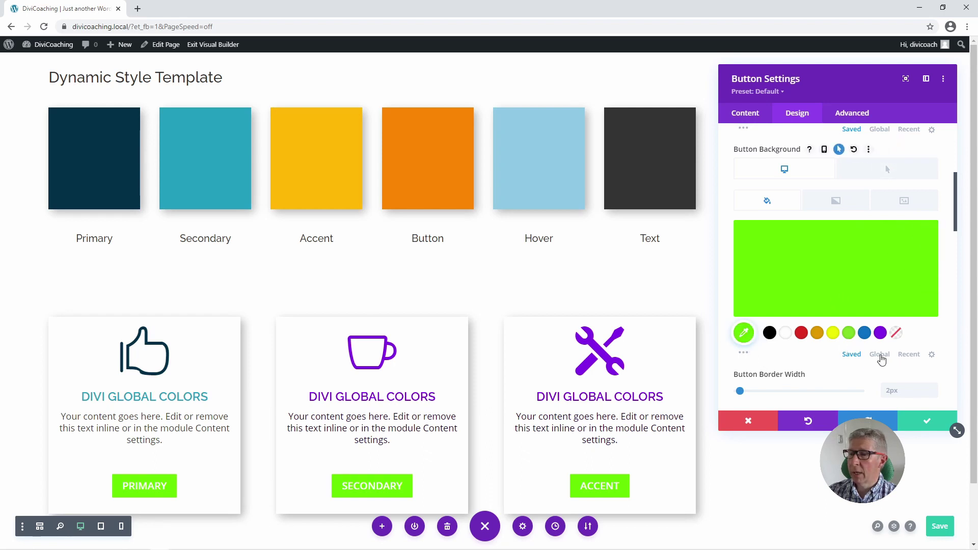
{"action": "left_click", "coordinate": [880, 356]}
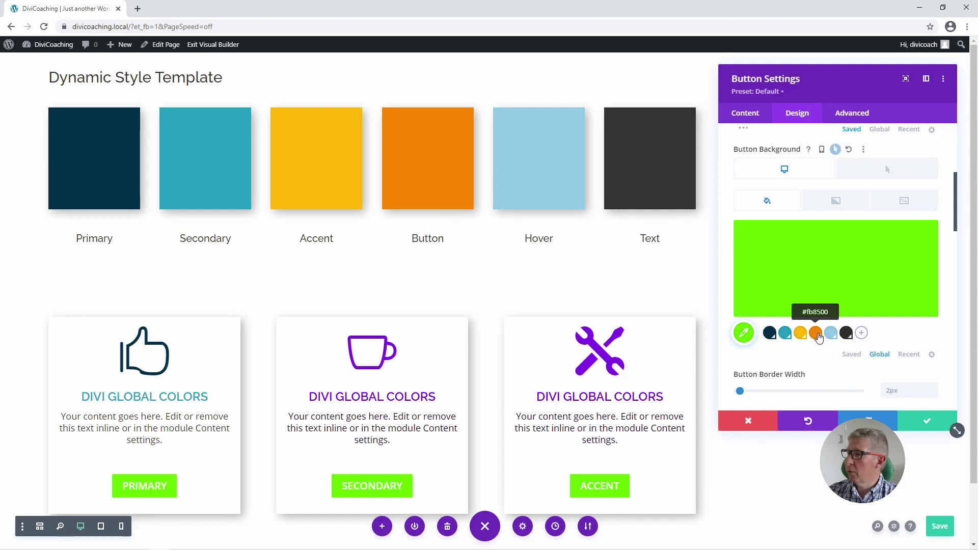
{"action": "left_click", "coordinate": [817, 334]}
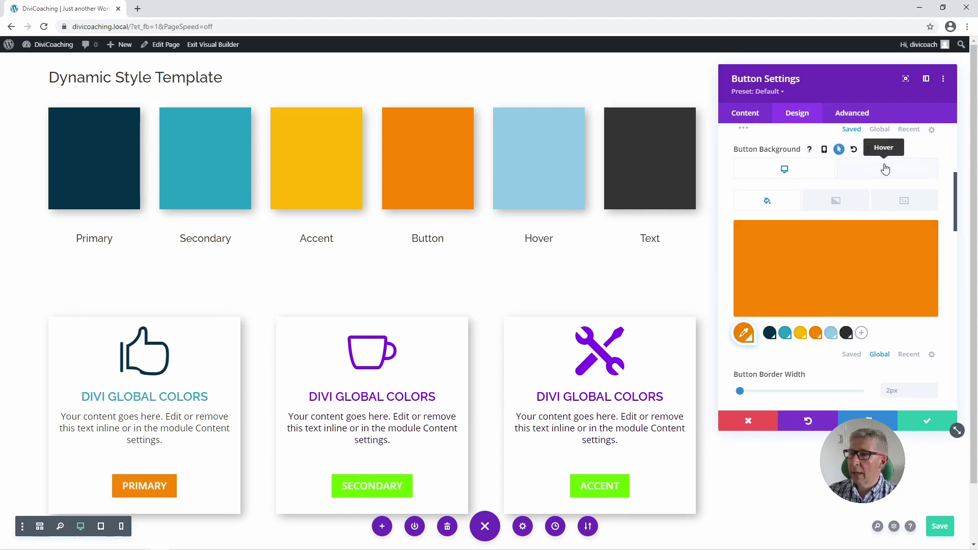
{"action": "left_click", "coordinate": [888, 174]}
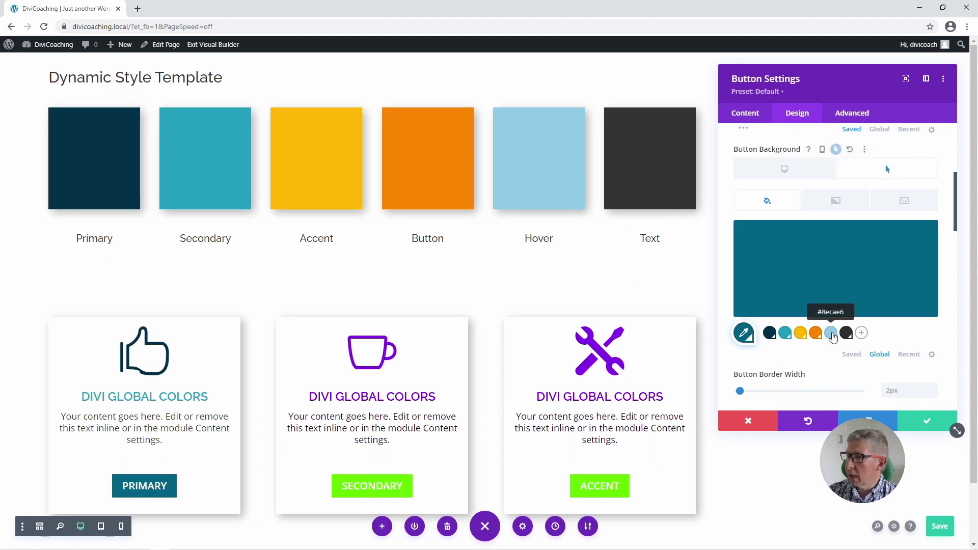
{"action": "left_click", "coordinate": [831, 334]}
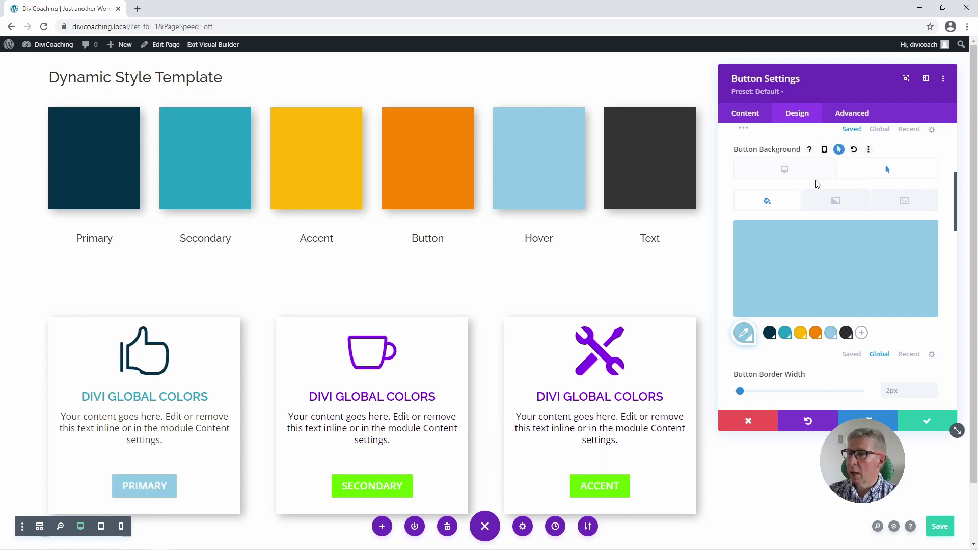
{"action": "left_click", "coordinate": [795, 176]}
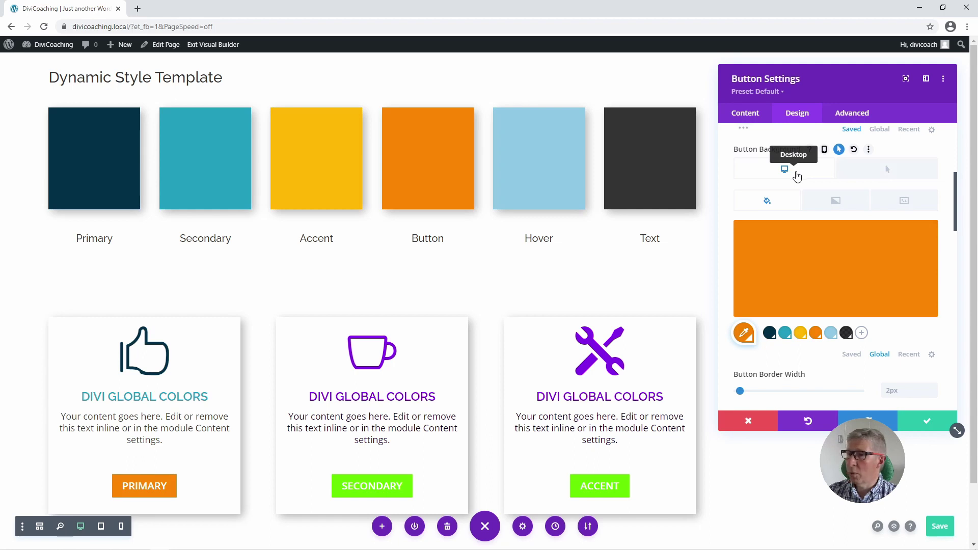
{"action": "left_click", "coordinate": [886, 178]}
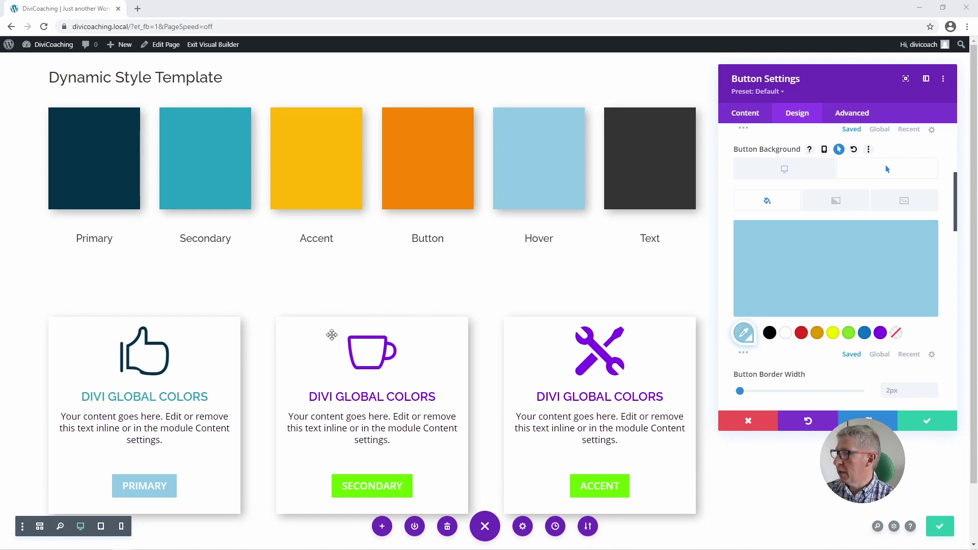
{"action": "left_click", "coordinate": [932, 421]}
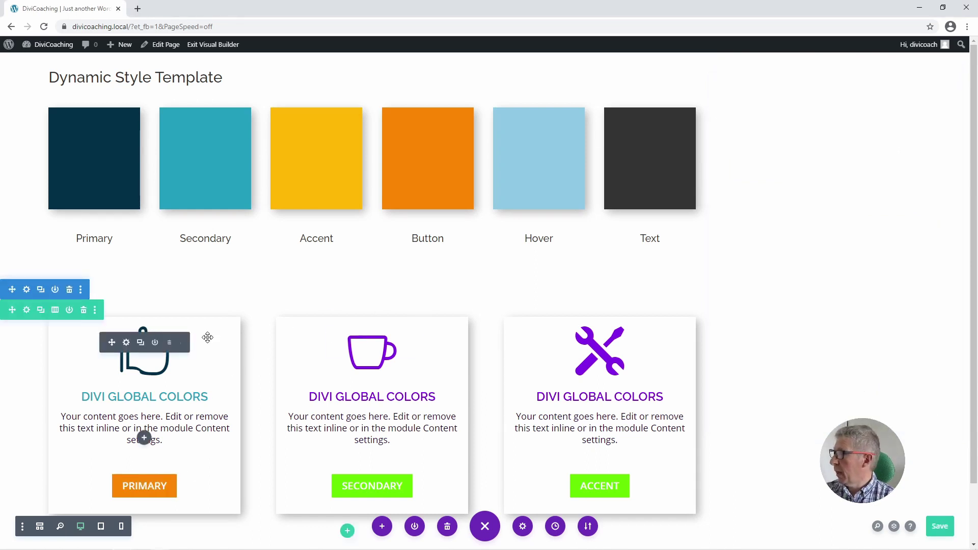
- Copy the first blurb's styles and paste them onto the middle and right blurbs
{"action": "left_click", "coordinate": [180, 343]}
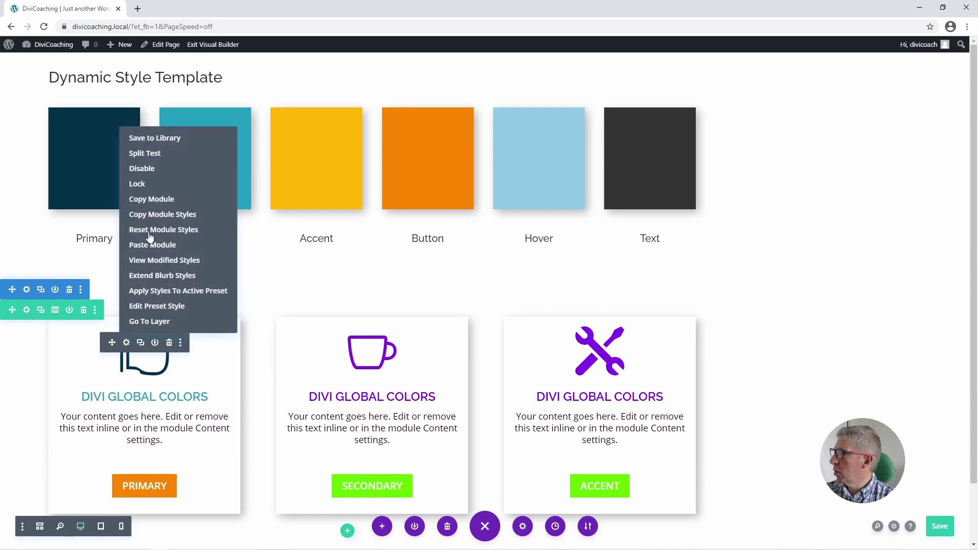
{"action": "left_click", "coordinate": [148, 215]}
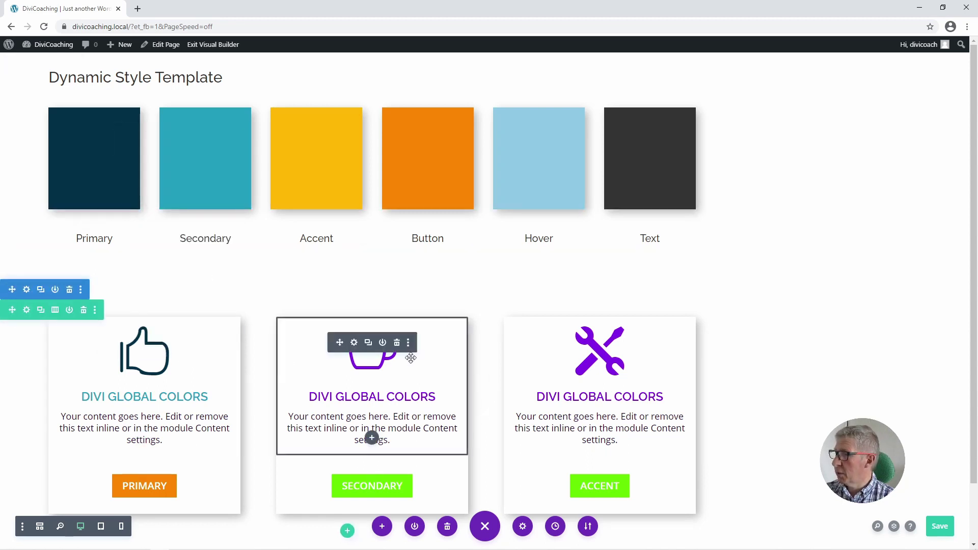
{"action": "left_click", "coordinate": [408, 343]}
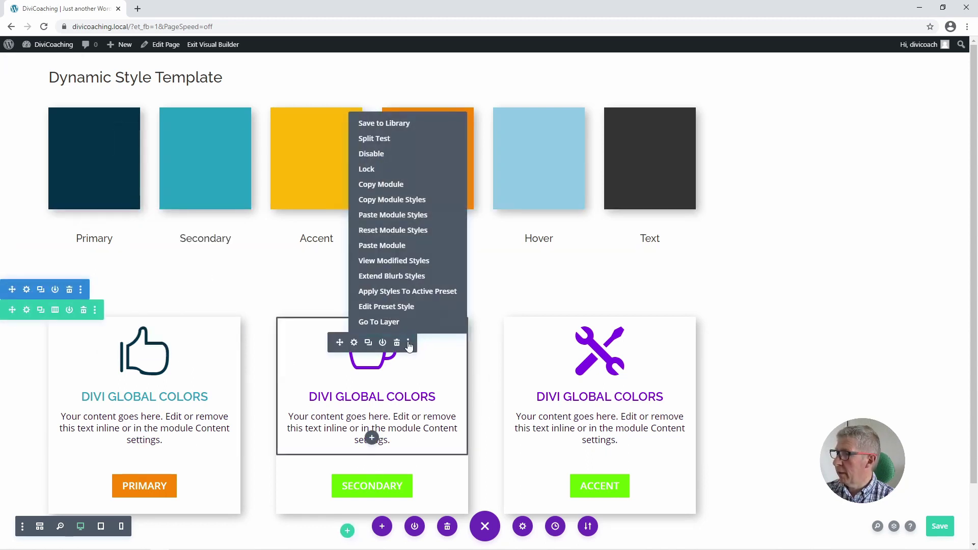
{"action": "left_click", "coordinate": [374, 216]}
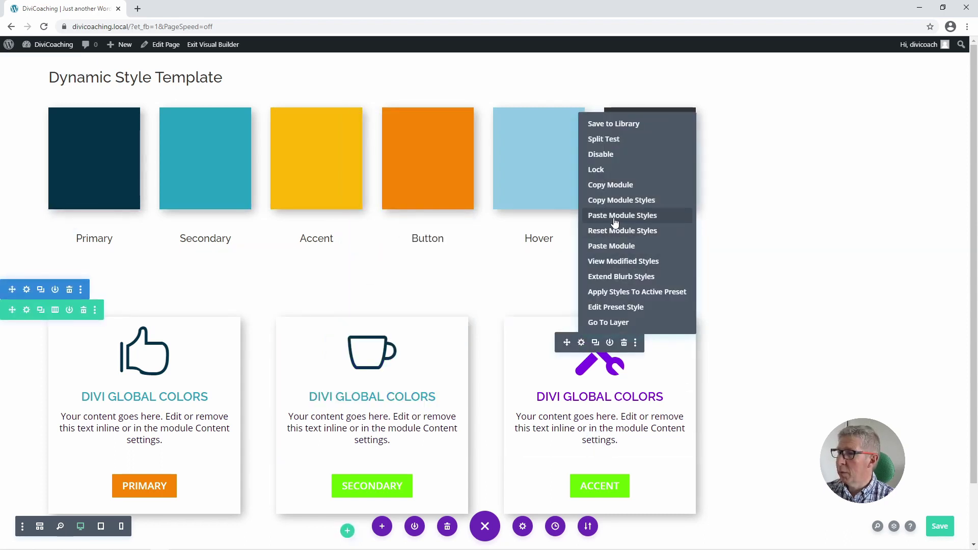
{"action": "left_click", "coordinate": [614, 216]}
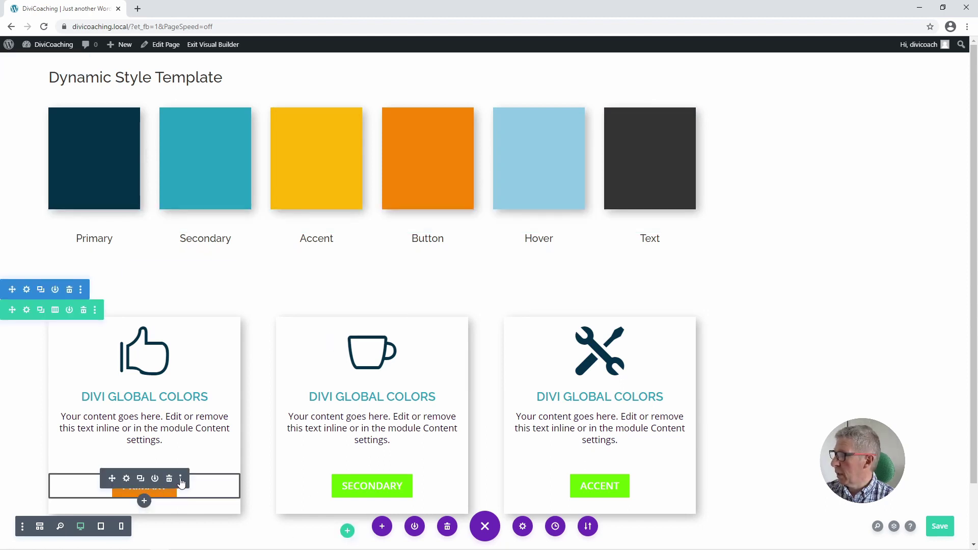
- Copy the PRIMARY button's styles onto the SECONDARY and ACCENT buttons
{"action": "left_click", "coordinate": [182, 481]}
{"action": "left_click", "coordinate": [173, 350]}
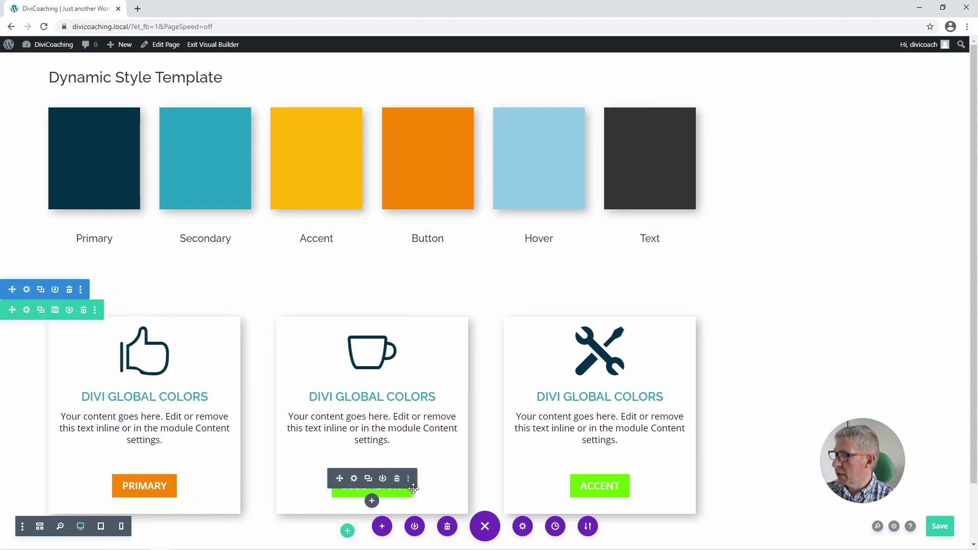
{"action": "left_click", "coordinate": [408, 478]}
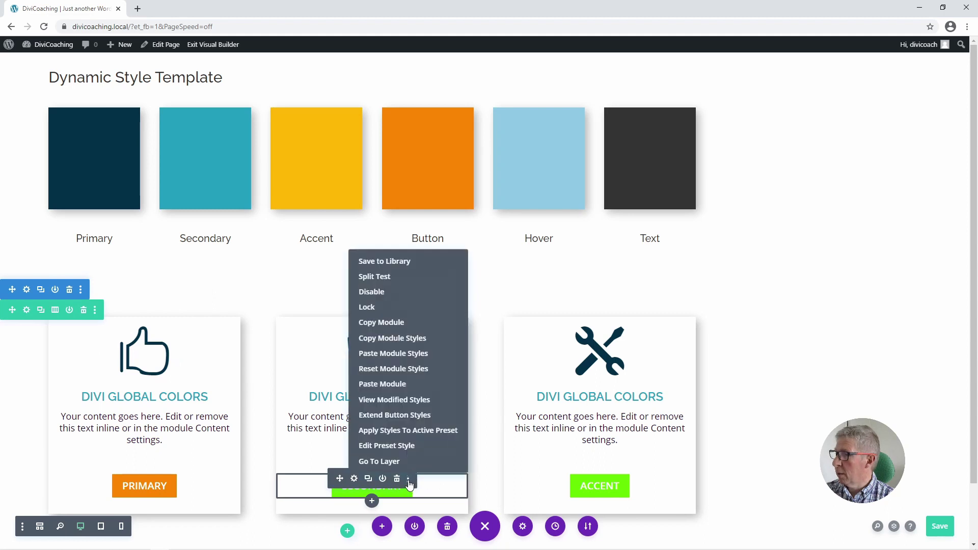
{"action": "left_click", "coordinate": [394, 355]}
{"action": "left_click", "coordinate": [635, 479]}
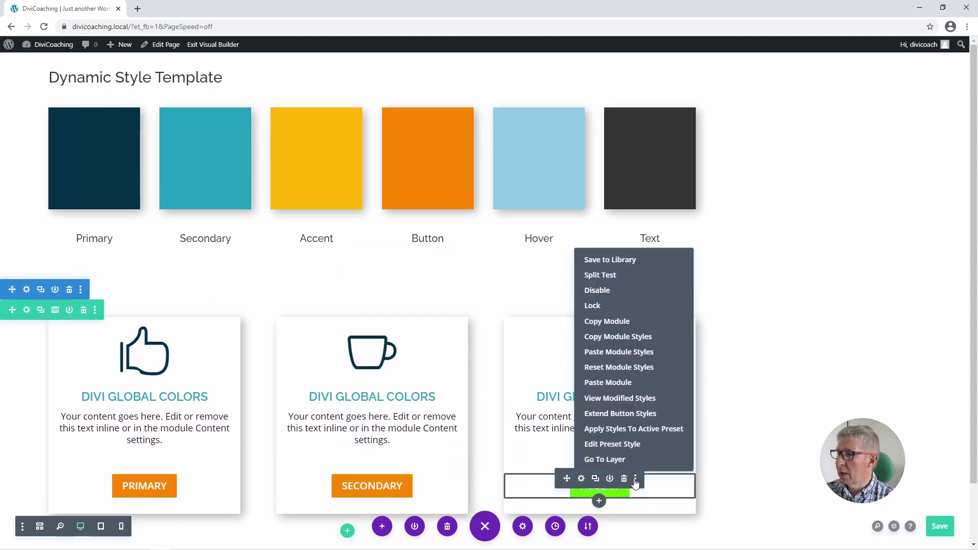
{"action": "left_click", "coordinate": [599, 352]}
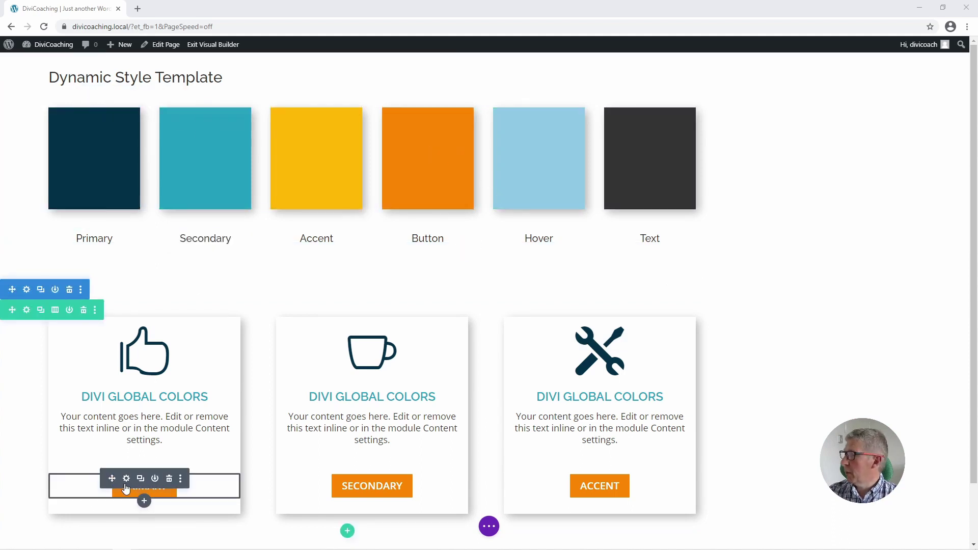
- Change the Button global colour from orange to bright green #07e200, confirming the site-wide change
{"action": "left_click", "coordinate": [125, 479]}
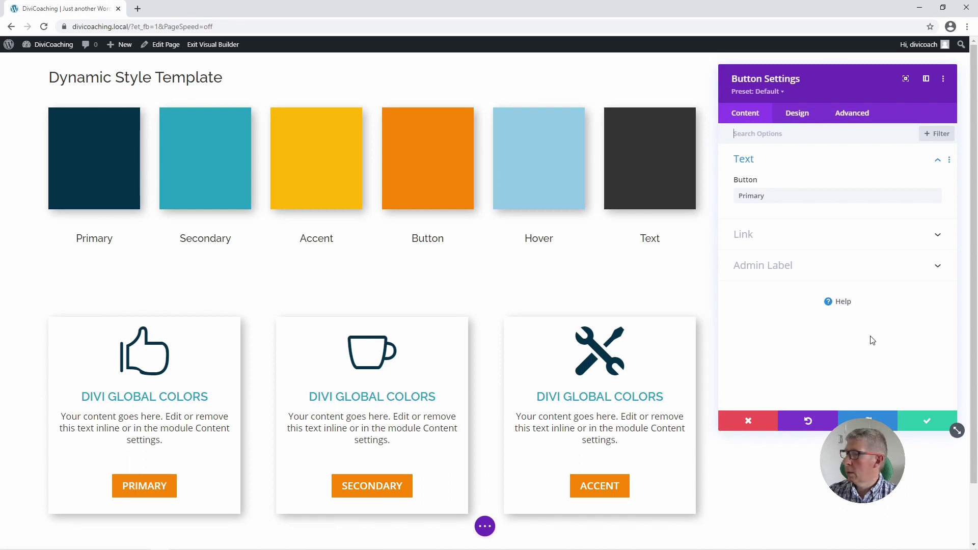
{"action": "left_click", "coordinate": [812, 123]}
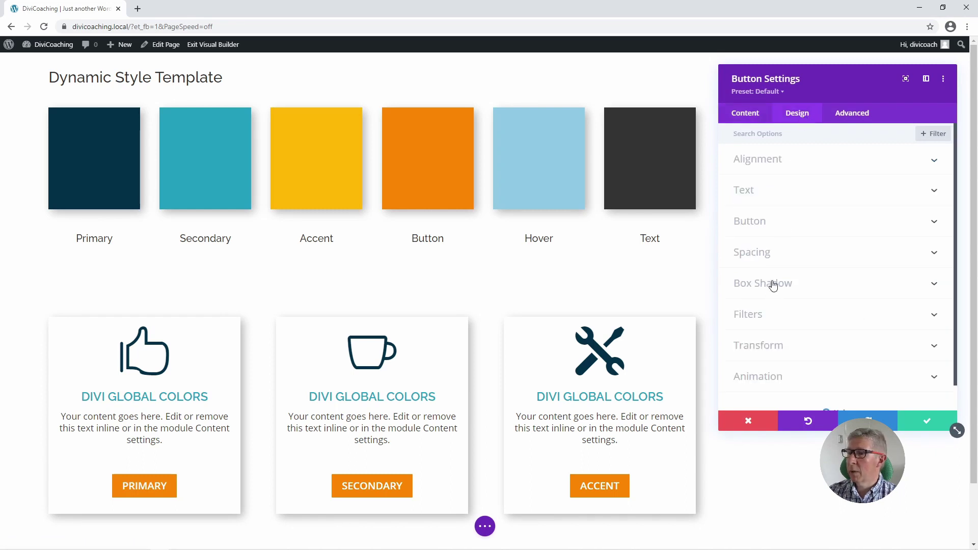
{"action": "left_click", "coordinate": [761, 226]}
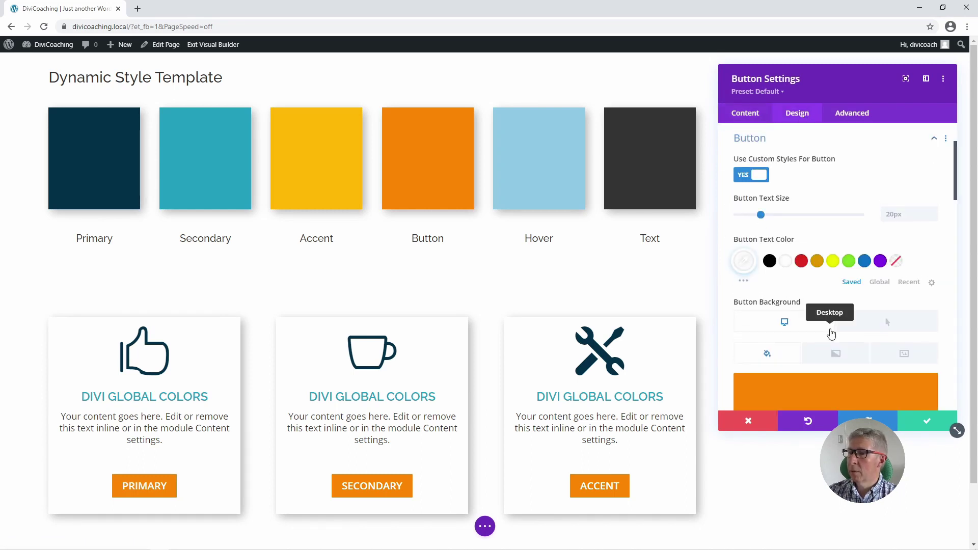
{"action": "scroll", "coordinate": [830, 326], "scroll_direction": "down", "scroll_amount": 2}
{"action": "scroll", "coordinate": [829, 323], "scroll_direction": "down", "scroll_amount": 1}
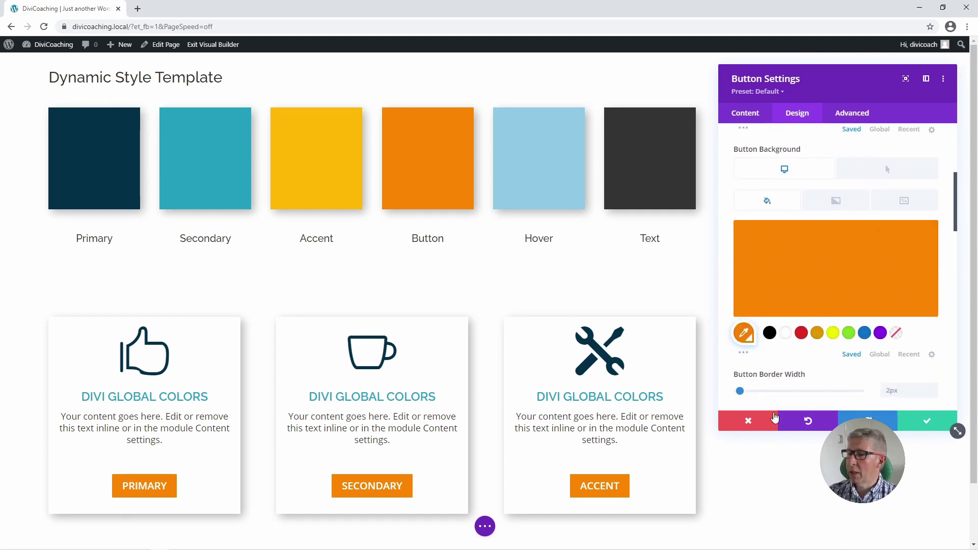
{"action": "left_click", "coordinate": [746, 342]}
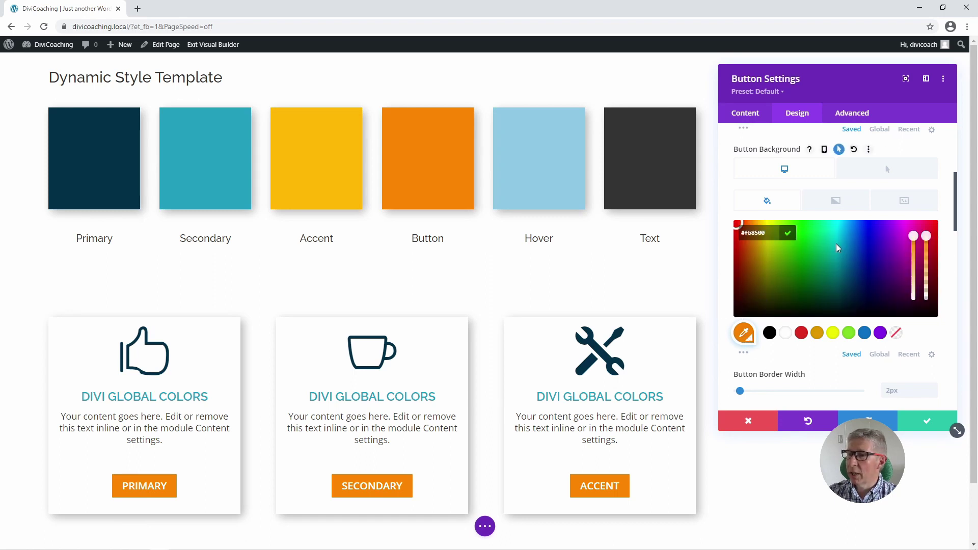
{"action": "left_click_drag", "start_coordinate": [858, 250], "coordinate": [803, 231]}
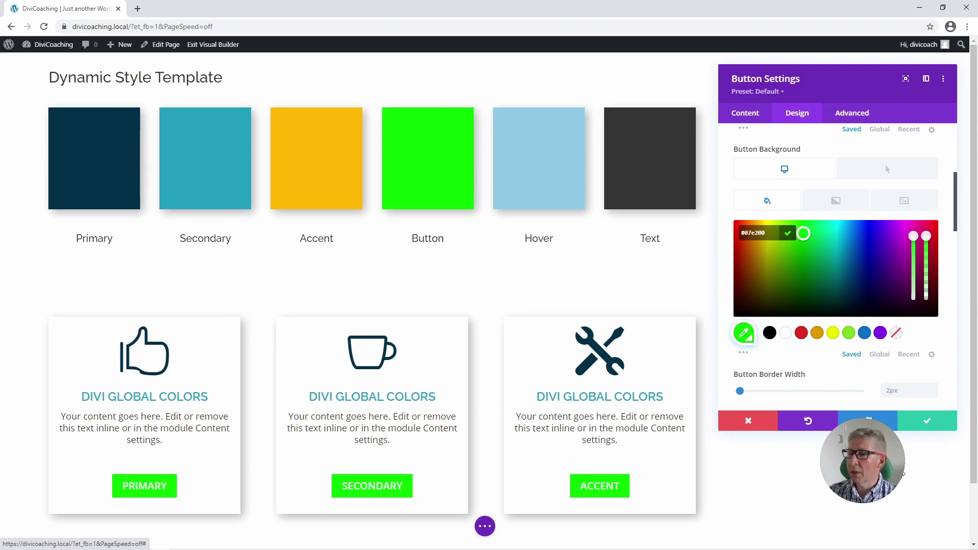
{"action": "left_click", "coordinate": [934, 423]}
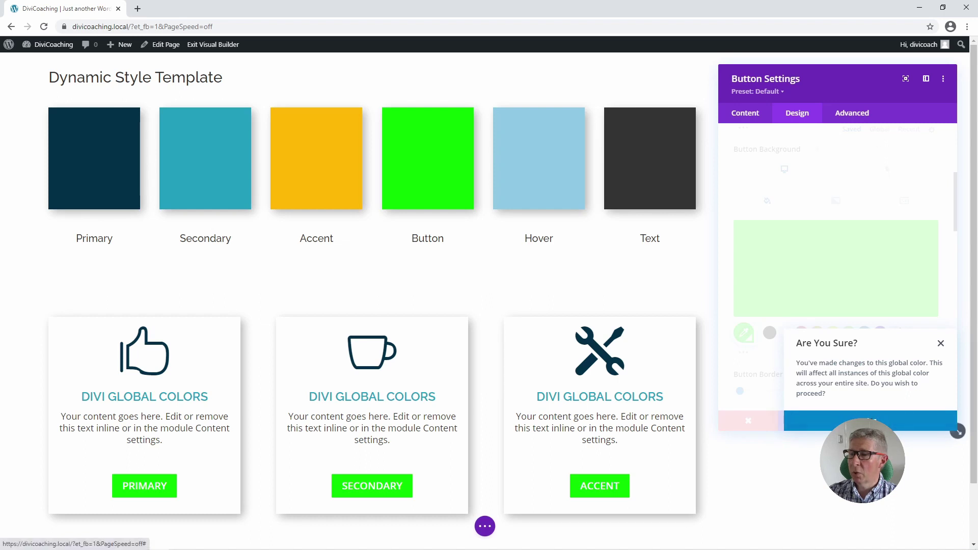
{"action": "left_click", "coordinate": [893, 425]}
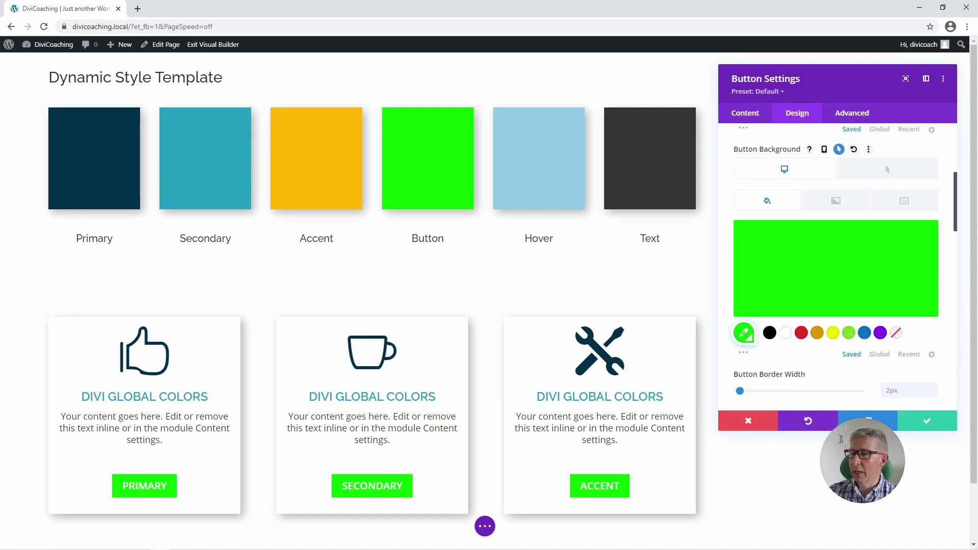
{"action": "scroll", "coordinate": [835, 204], "scroll_direction": "up", "scroll_amount": 1}
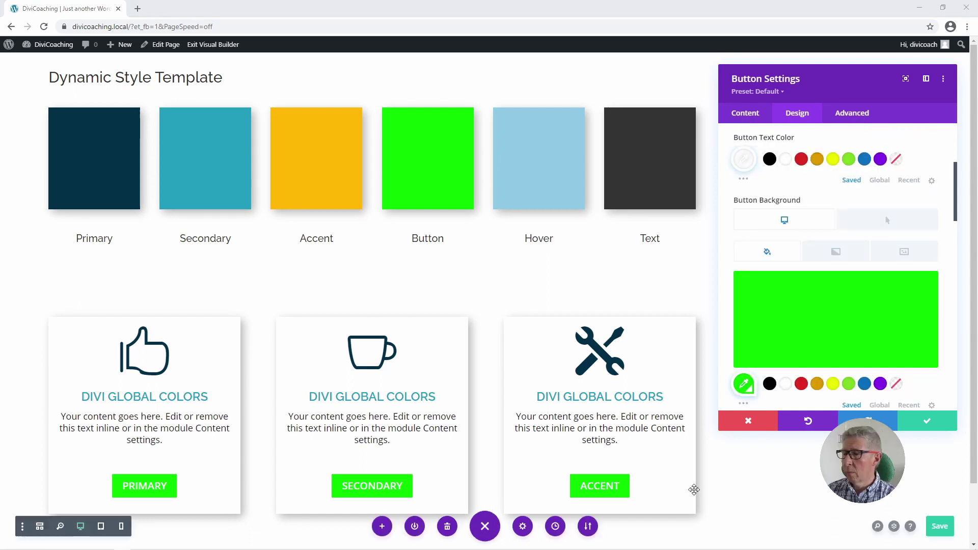
{"action": "left_click", "coordinate": [922, 427]}
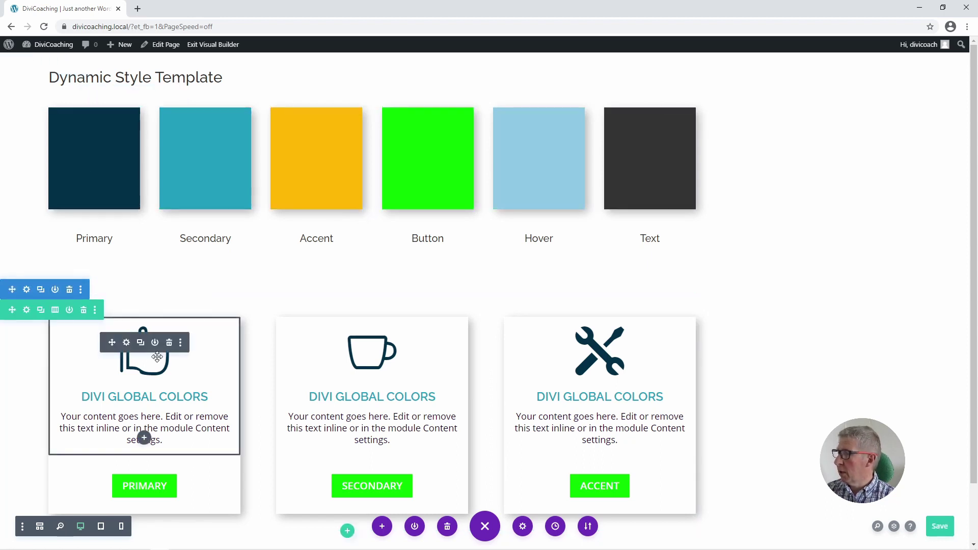
- Recolour the Primary global colour to pink #e70751 via the first blurb's icon colour
{"action": "left_click", "coordinate": [127, 342]}
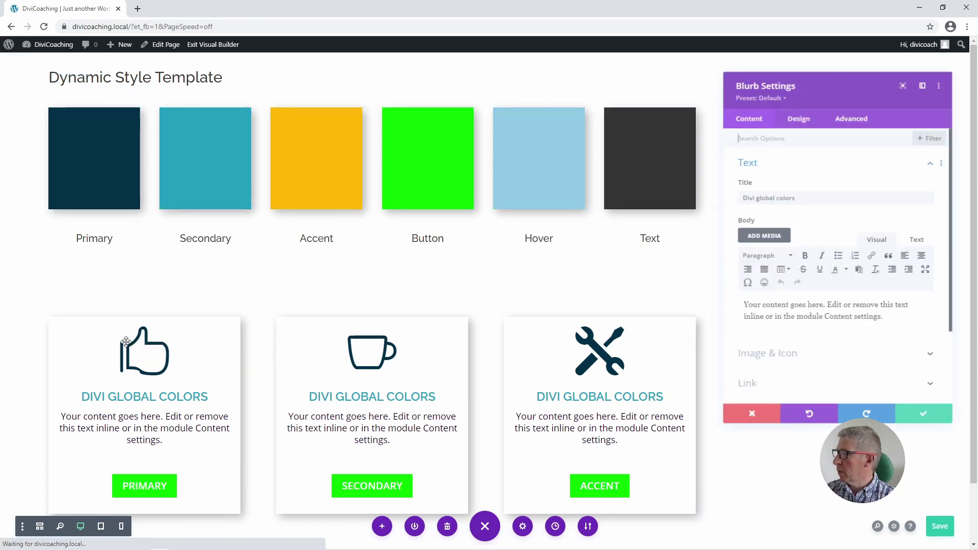
{"action": "left_click", "coordinate": [797, 113]}
{"action": "left_click", "coordinate": [758, 160]}
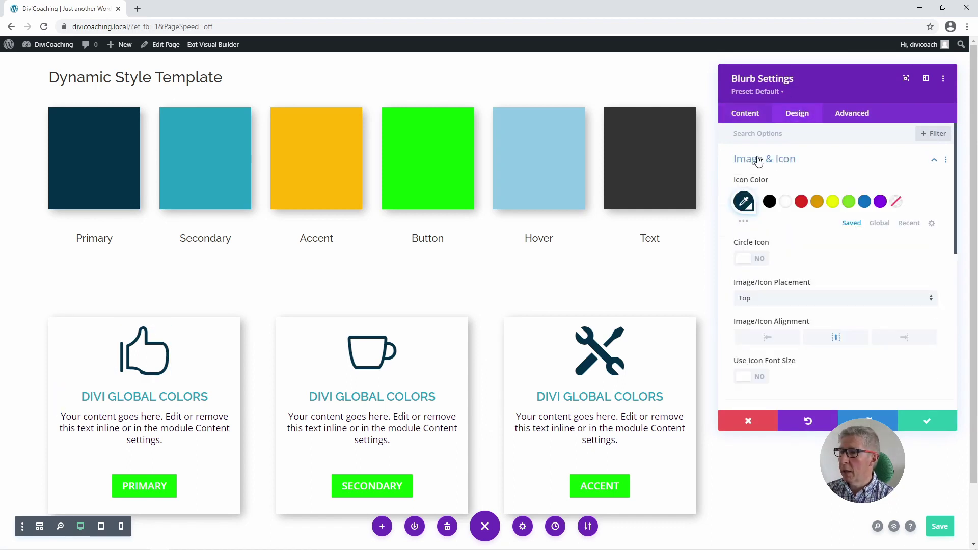
{"action": "left_click", "coordinate": [744, 201]}
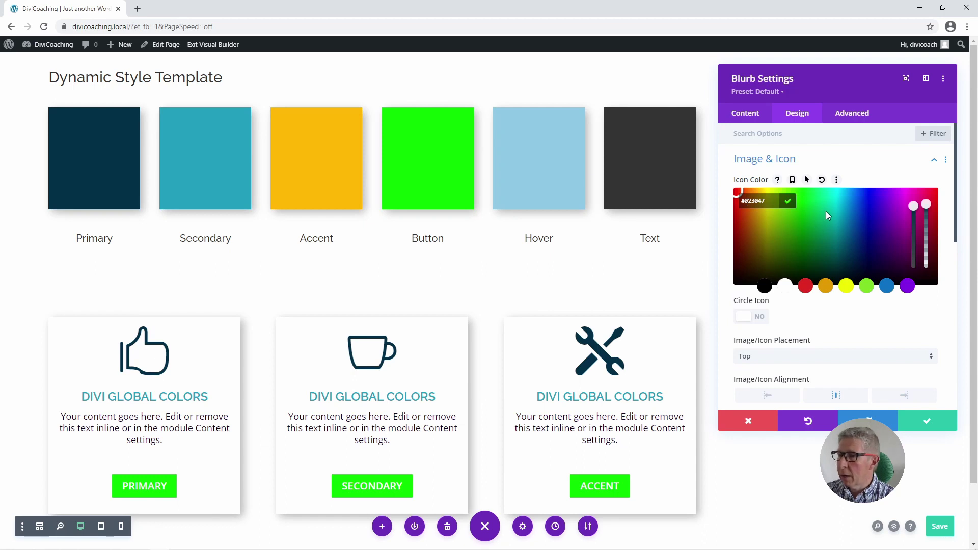
{"action": "left_click_drag", "start_coordinate": [827, 213], "coordinate": [926, 192]}
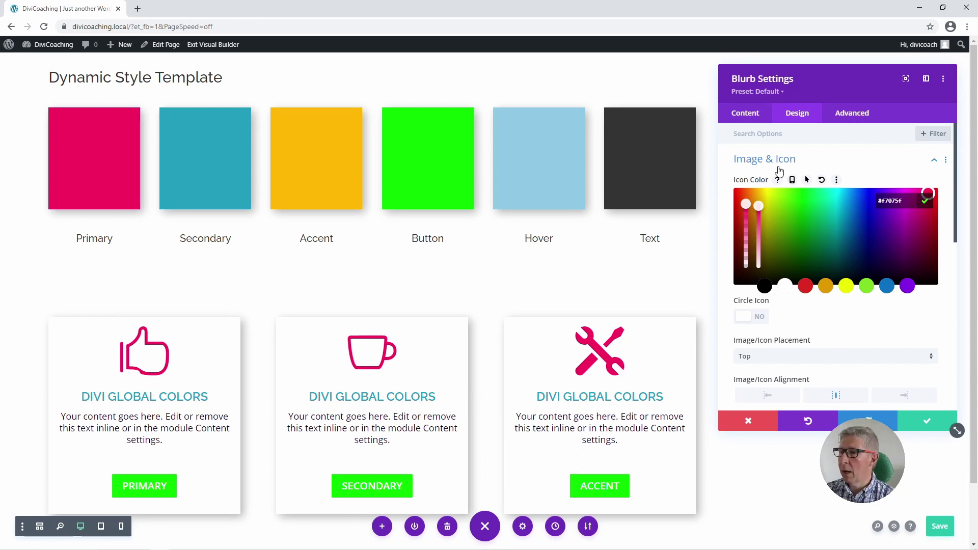
{"action": "left_click", "coordinate": [925, 200]}
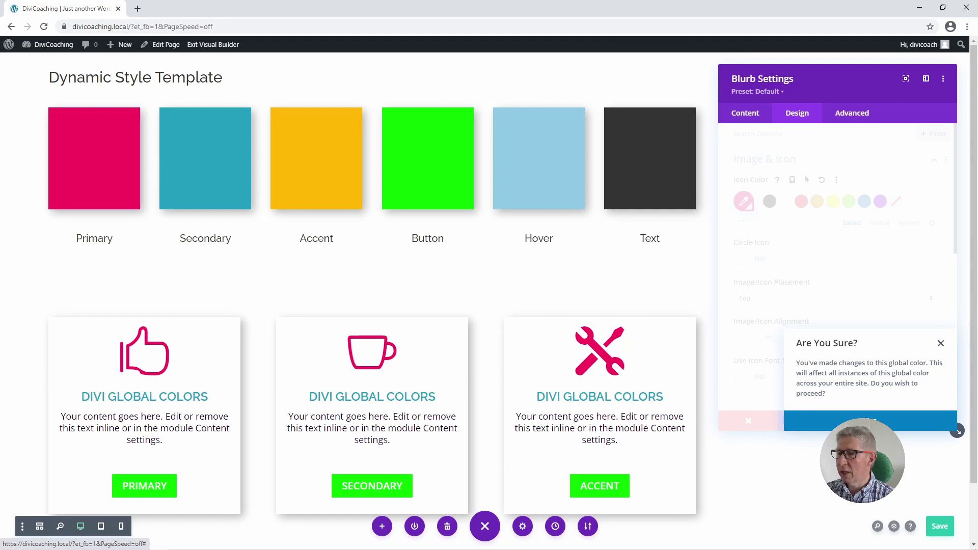
{"action": "left_click", "coordinate": [868, 421]}
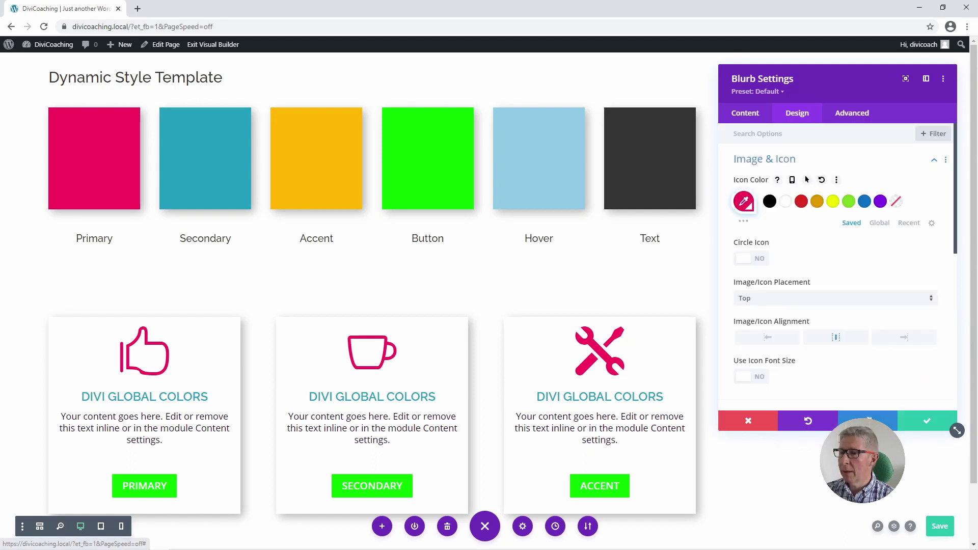
{"action": "left_click", "coordinate": [929, 421]}
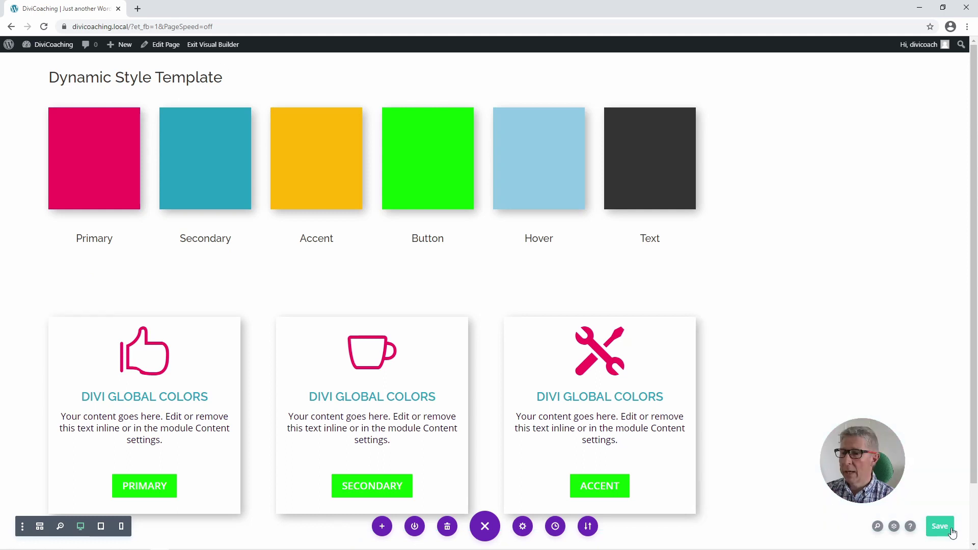
- Save the Dynamic Style Template page and exit the Visual Builder to view it live
{"action": "left_click", "coordinate": [939, 526]}
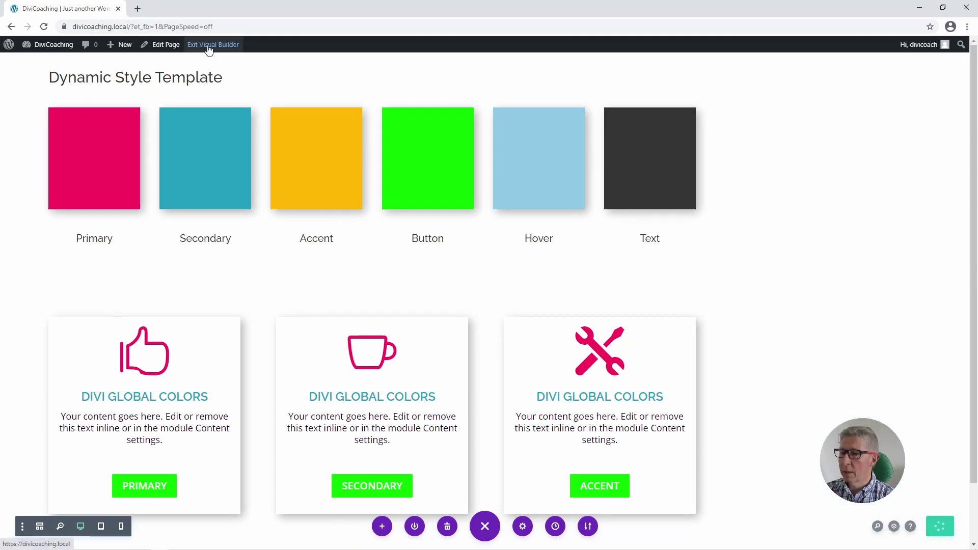
{"action": "left_click", "coordinate": [209, 45]}
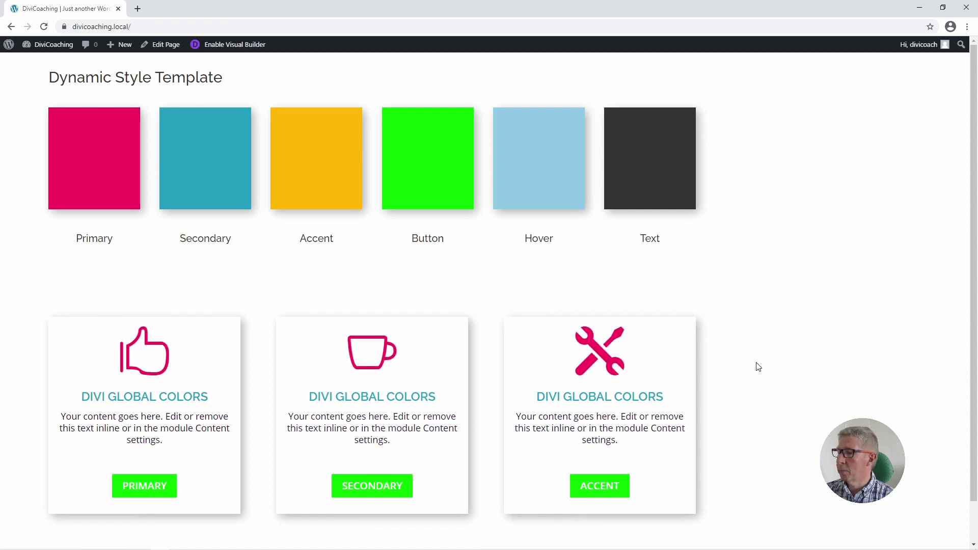